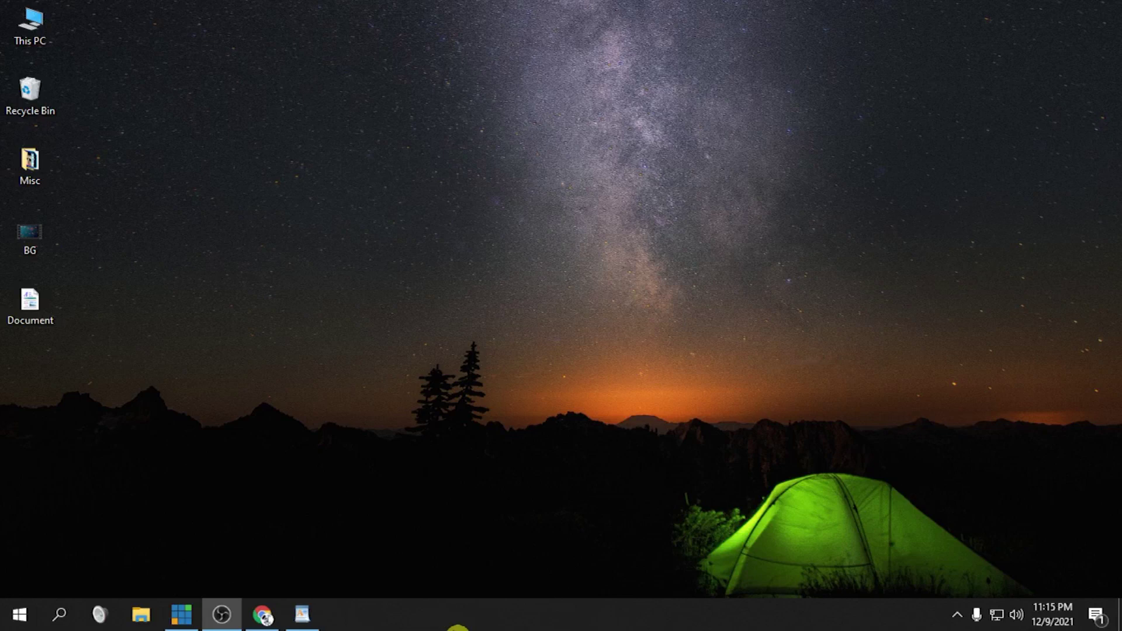
Load obs.ninja in a maximized Chrome window to show the full VDO.Ninja options grid.
{"action": "left_click", "coordinate": [261, 614]}
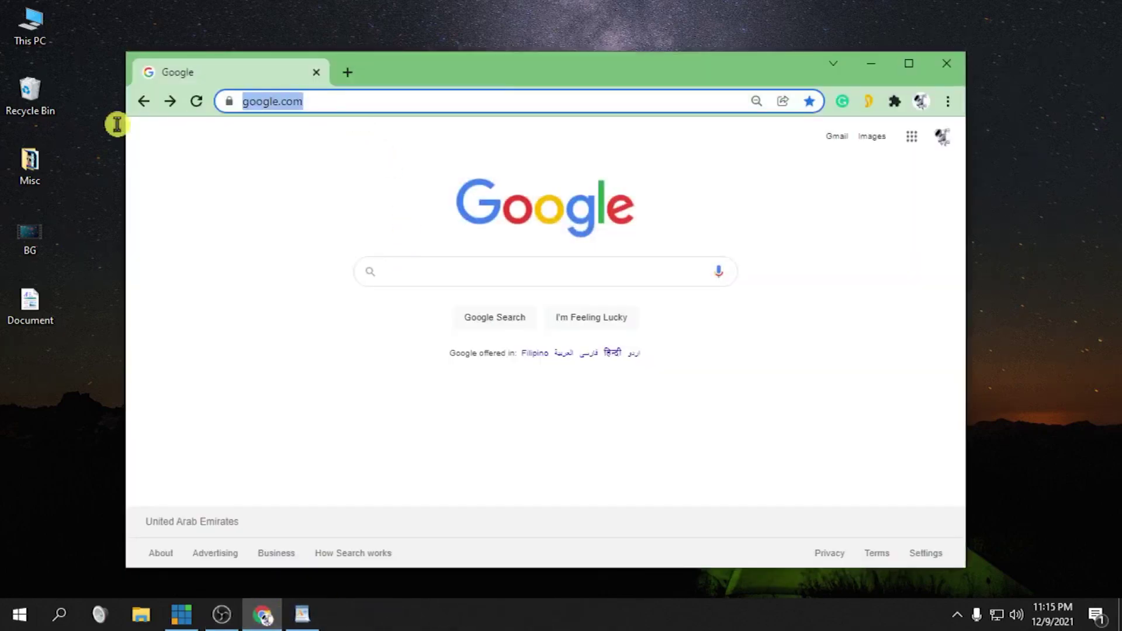
{"action": "type", "text": "OBS.NIN"}
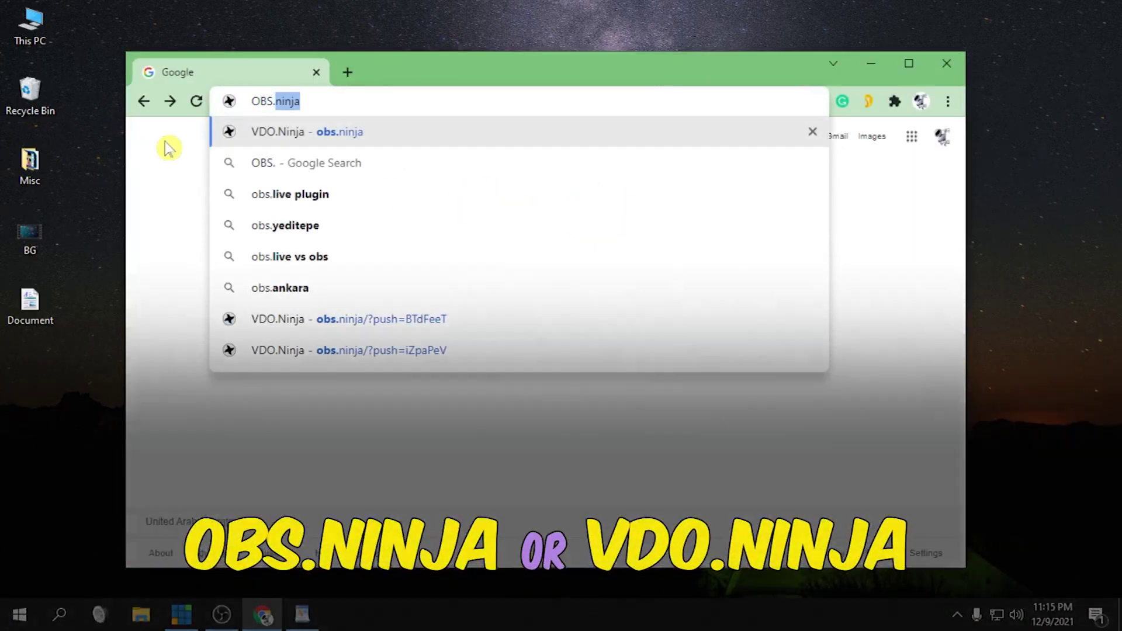
{"action": "type", "text": "JA"}
{"action": "key", "text": "Return"}
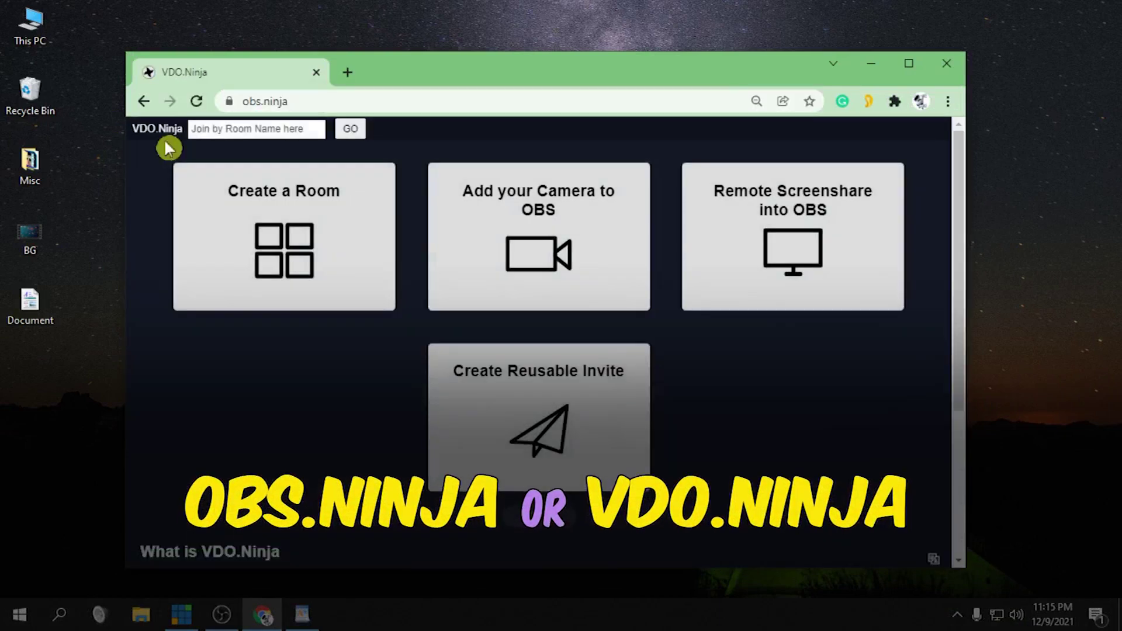
{"action": "left_click", "coordinate": [909, 63]}
{"action": "left_click", "coordinate": [559, 300]}
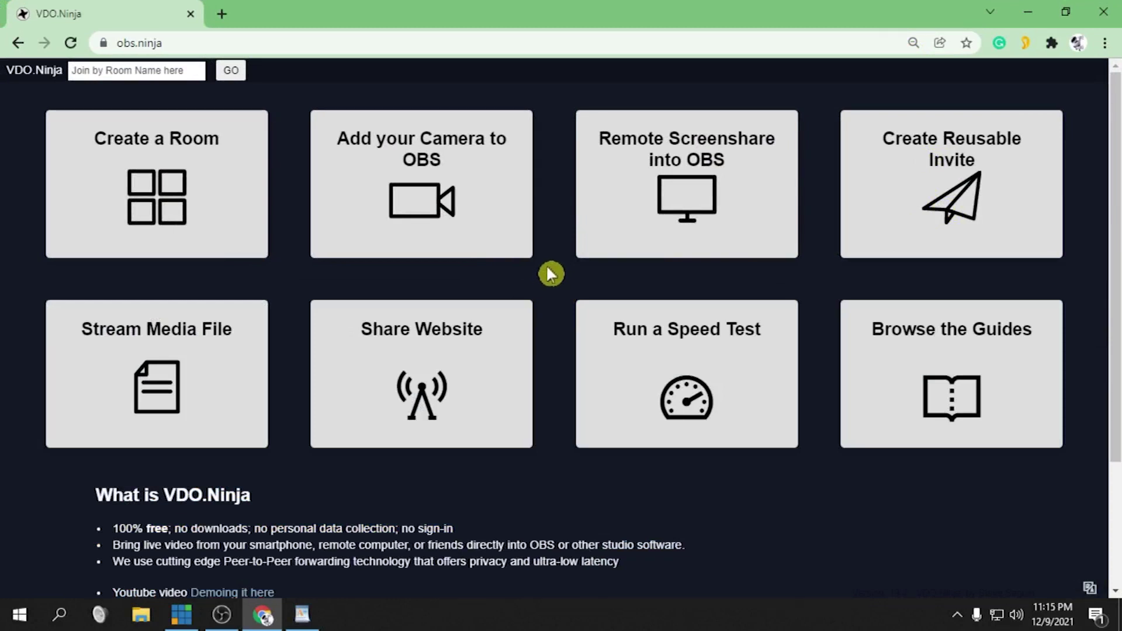
Open the Add your Camera to OBS page and dismiss the Permissions denied message.
{"action": "left_click", "coordinate": [408, 180]}
{"action": "left_click", "coordinate": [665, 203]}
{"action": "left_click", "coordinate": [438, 190]}
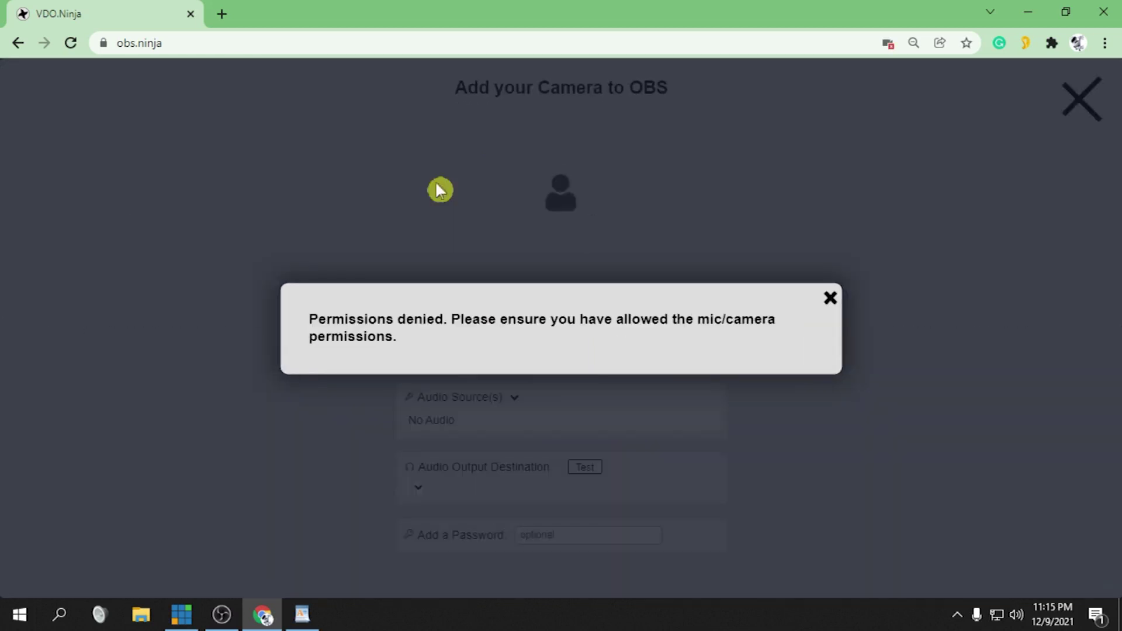
{"action": "left_click_drag", "start_coordinate": [331, 318], "coordinate": [446, 320]}
{"action": "left_click", "coordinate": [447, 321]}
{"action": "left_click", "coordinate": [830, 298]}
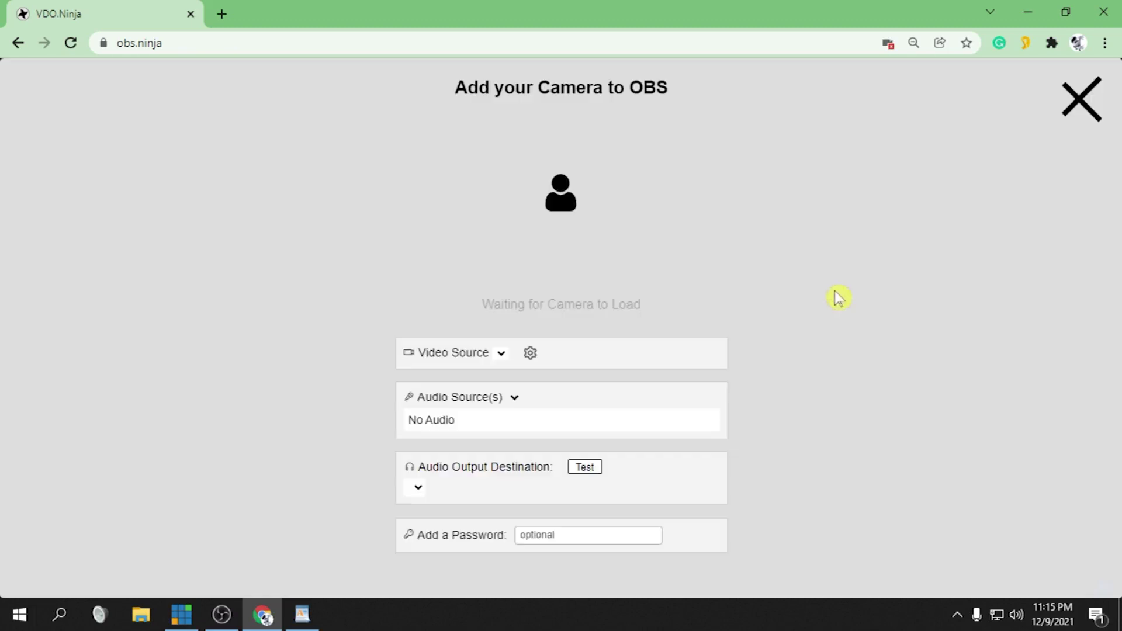
Always allow obs.ninja camera and microphone access, then reload the site.
{"action": "left_click", "coordinate": [888, 46]}
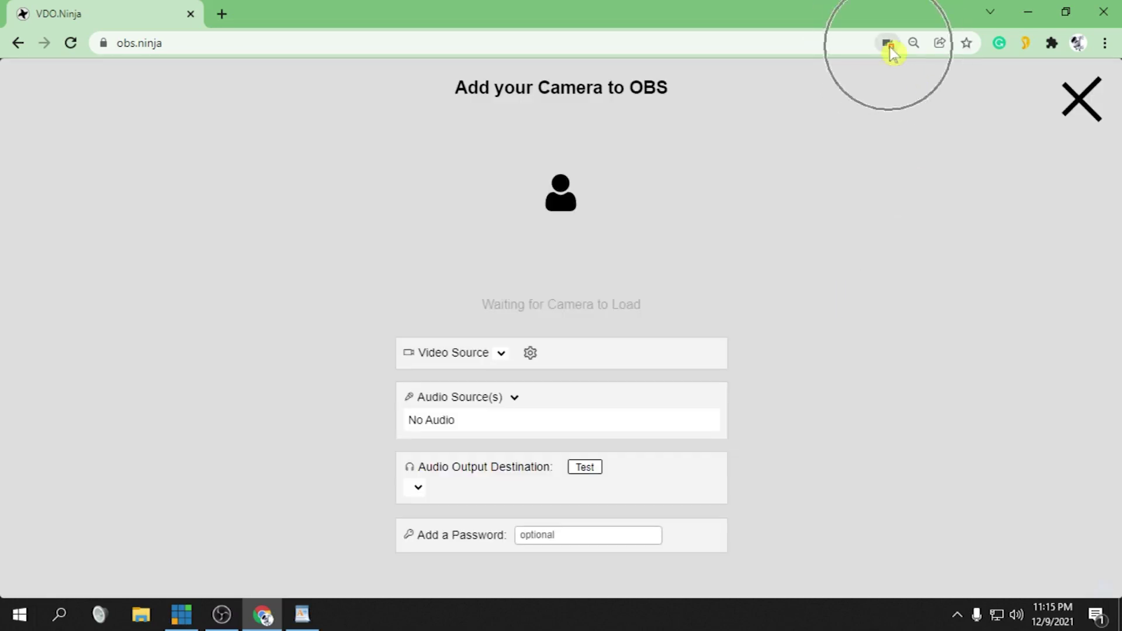
{"action": "left_click", "coordinate": [891, 46]}
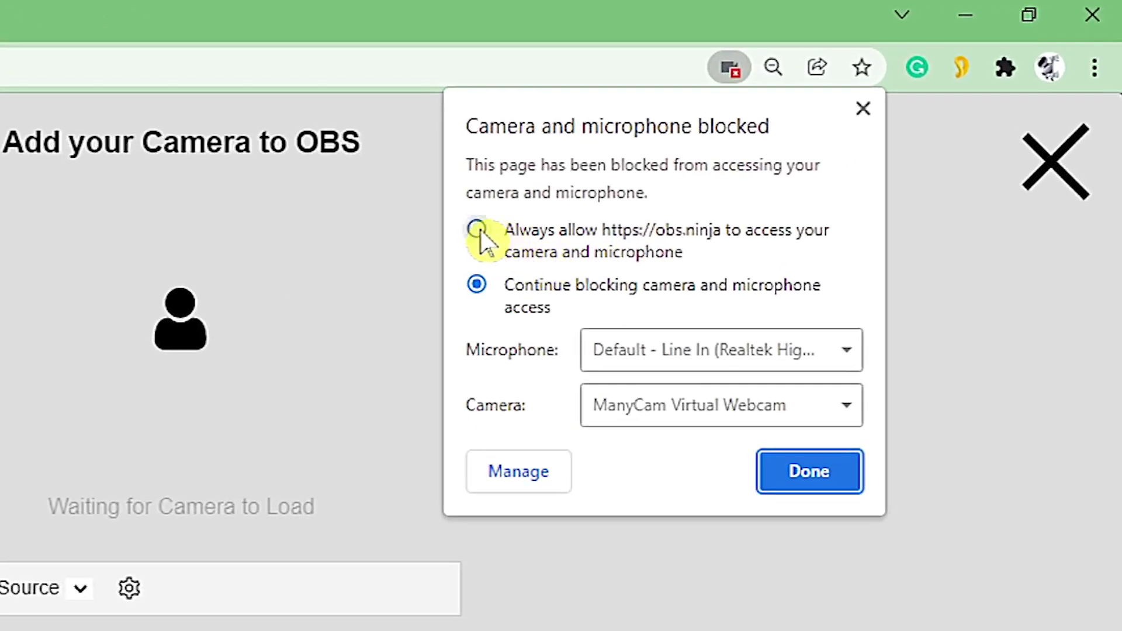
{"action": "left_click", "coordinate": [476, 230]}
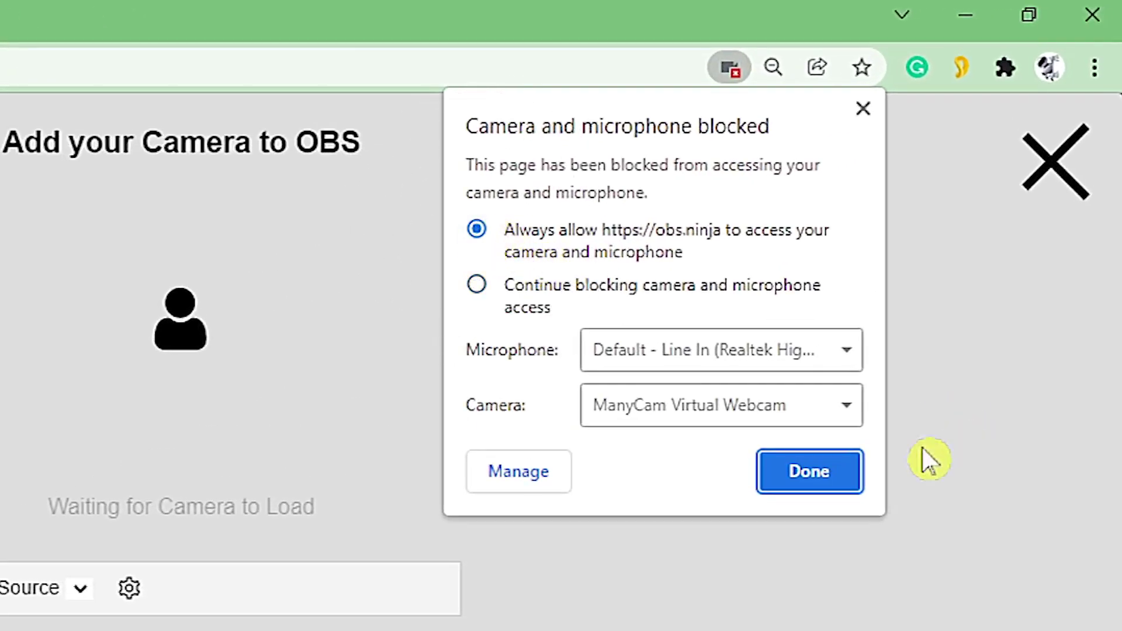
{"action": "left_click", "coordinate": [811, 476]}
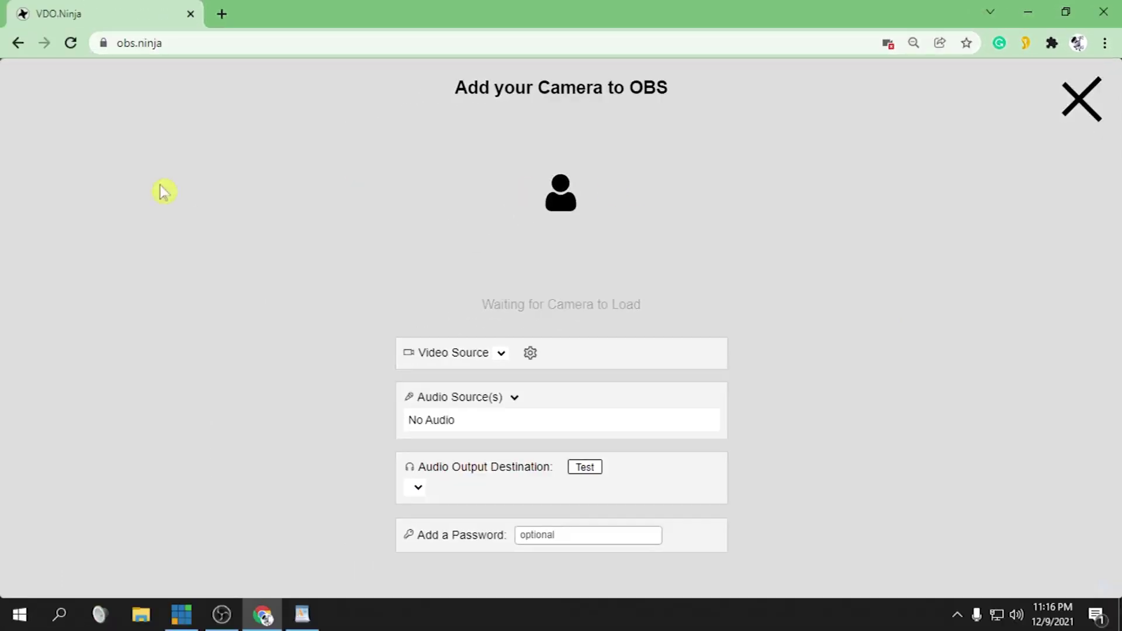
{"action": "left_click", "coordinate": [71, 44]}
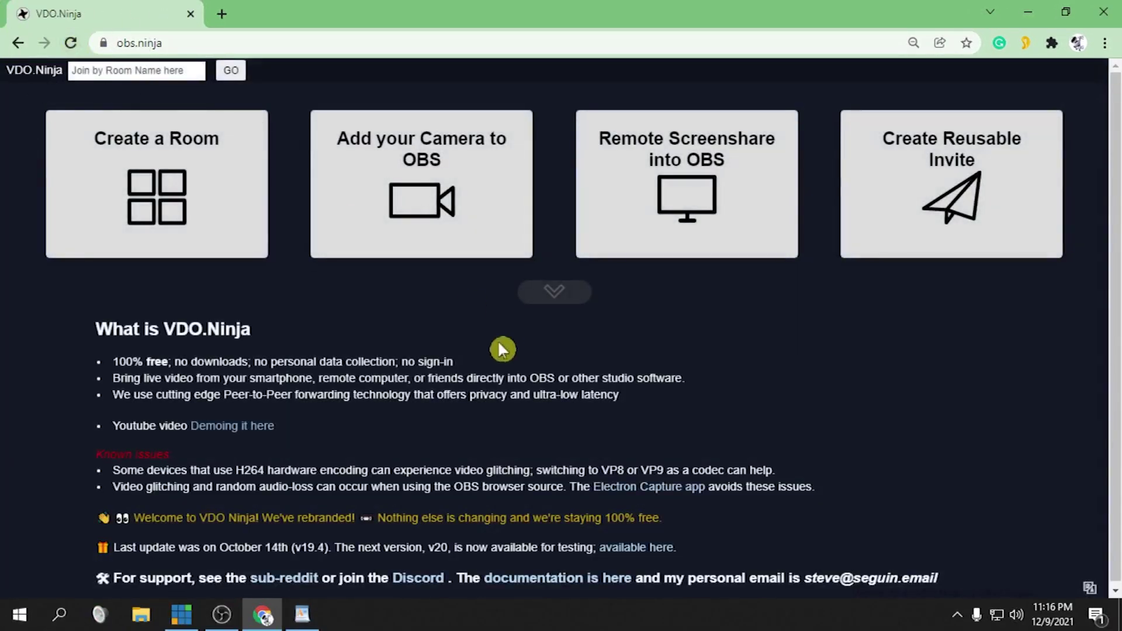
Open Add your Camera to OBS and choose vMix Video as the video source.
{"action": "left_click", "coordinate": [465, 175]}
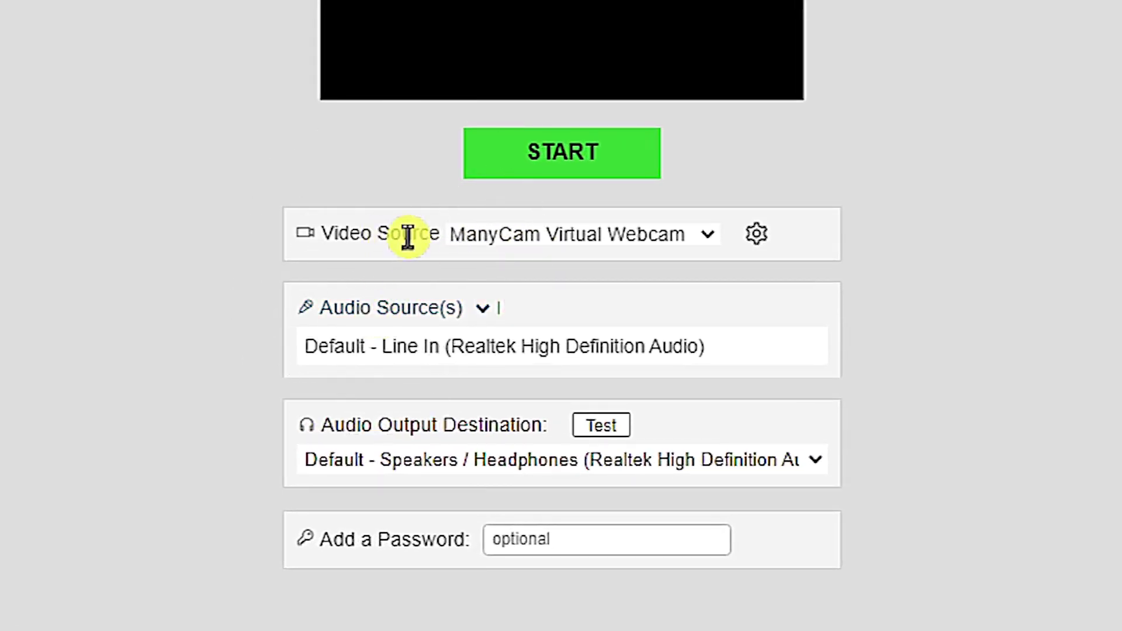
{"action": "left_click", "coordinate": [708, 236]}
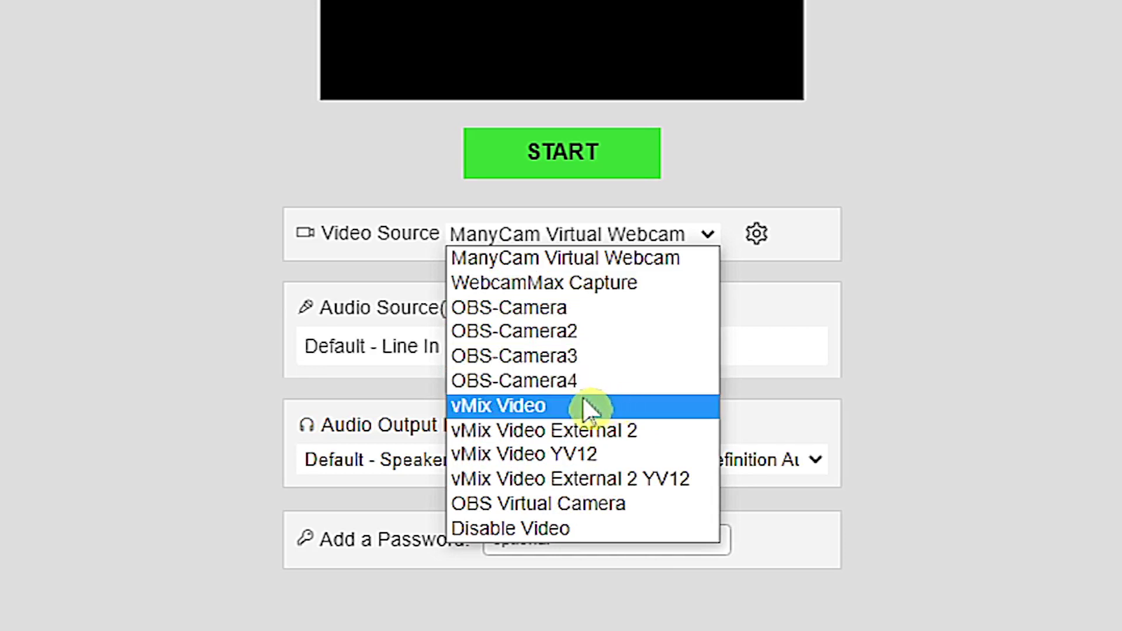
{"action": "left_click", "coordinate": [529, 407]}
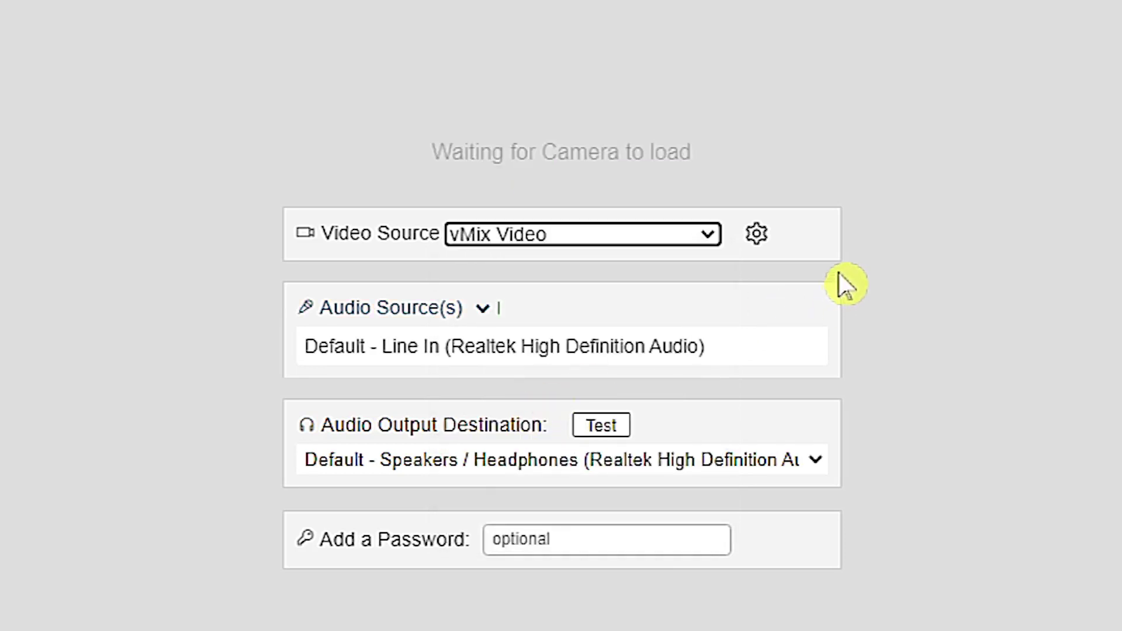
{"action": "left_click", "coordinate": [760, 236]}
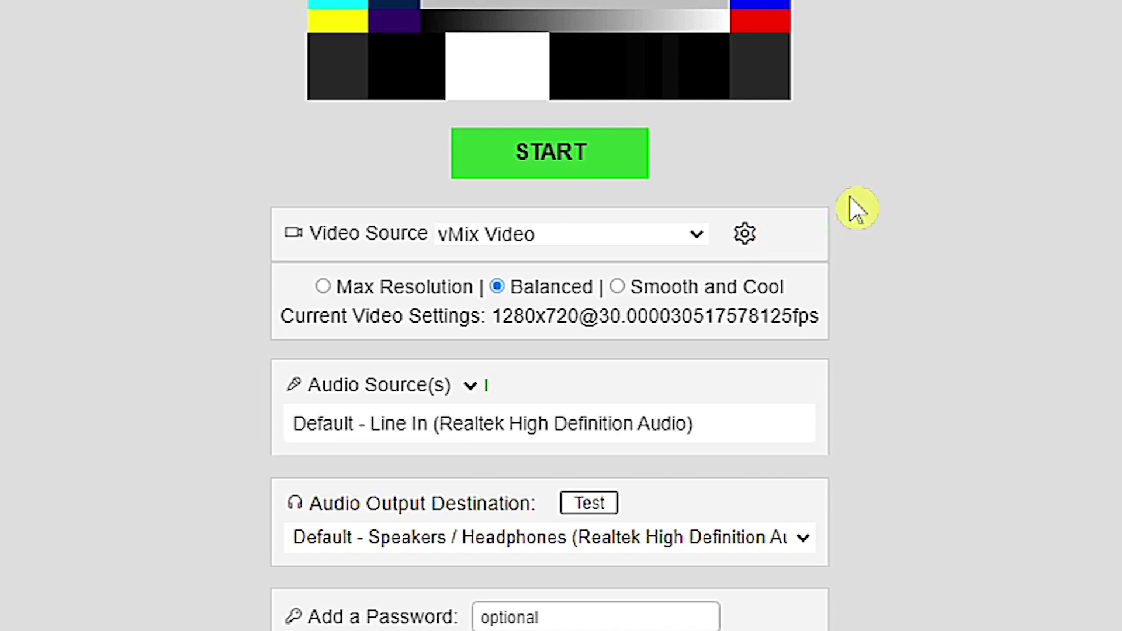
Switch the feed to Max Resolution 1920x1080 and set the audio source to No Audio.
{"action": "left_click", "coordinate": [323, 286]}
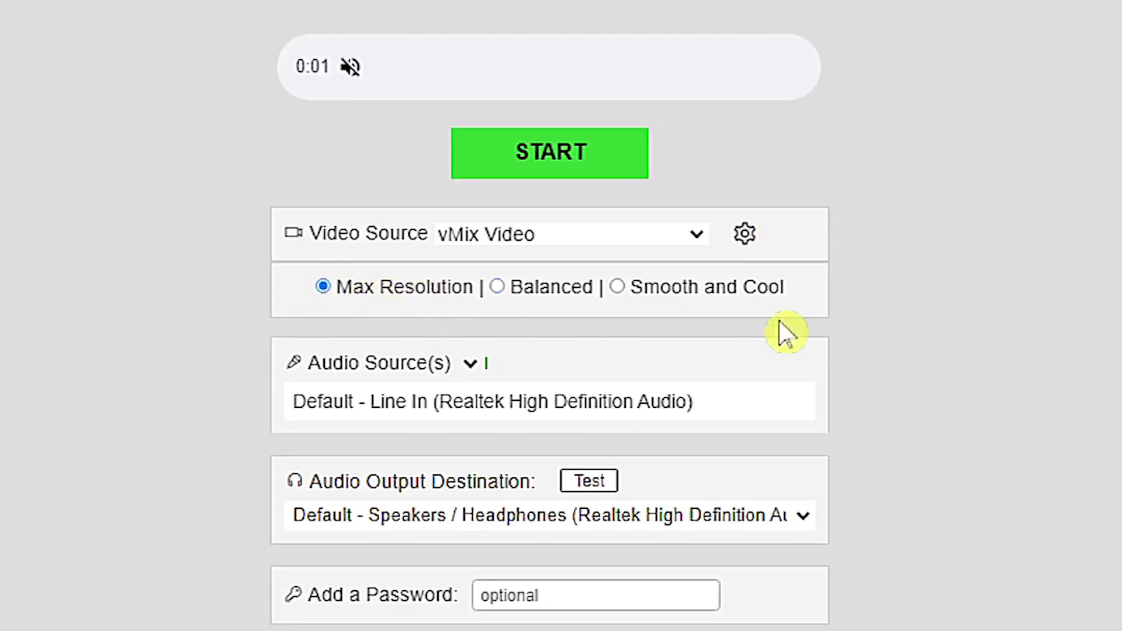
{"action": "left_click", "coordinate": [433, 354]}
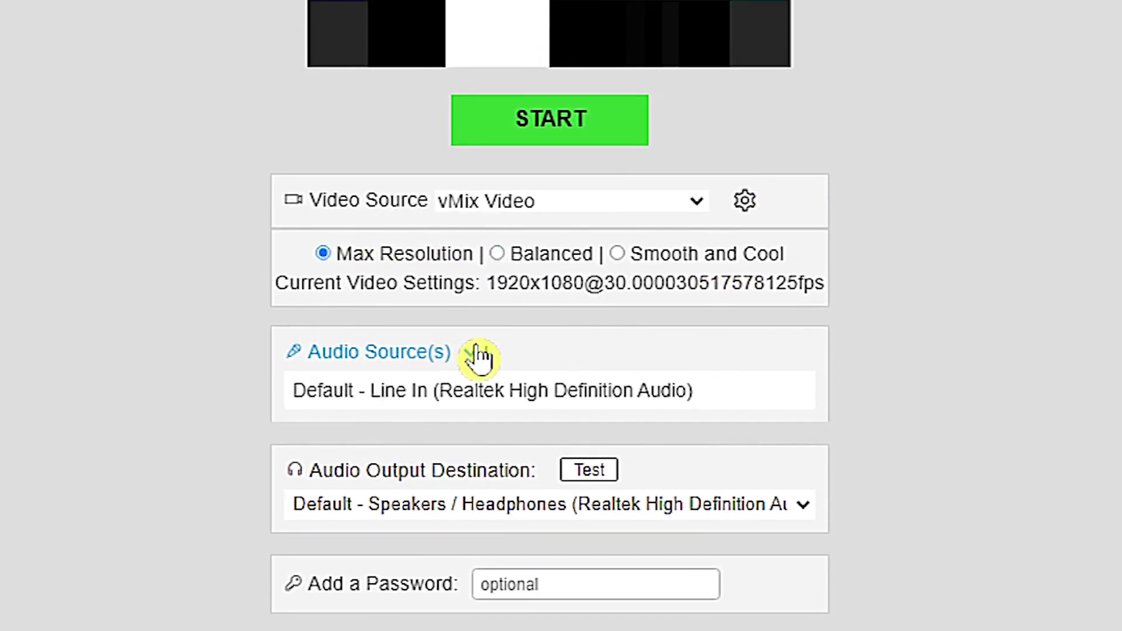
{"action": "scroll", "coordinate": [571, 338], "scroll_direction": "down", "scroll_amount": 5}
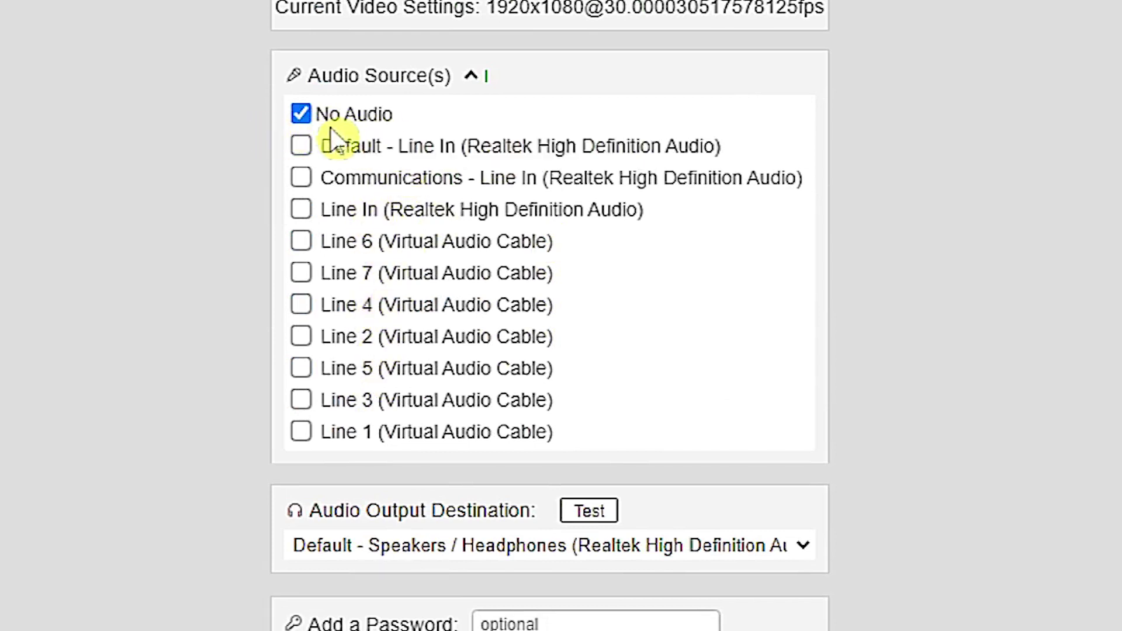
{"action": "scroll", "coordinate": [476, 78], "scroll_direction": "up", "scroll_amount": 5}
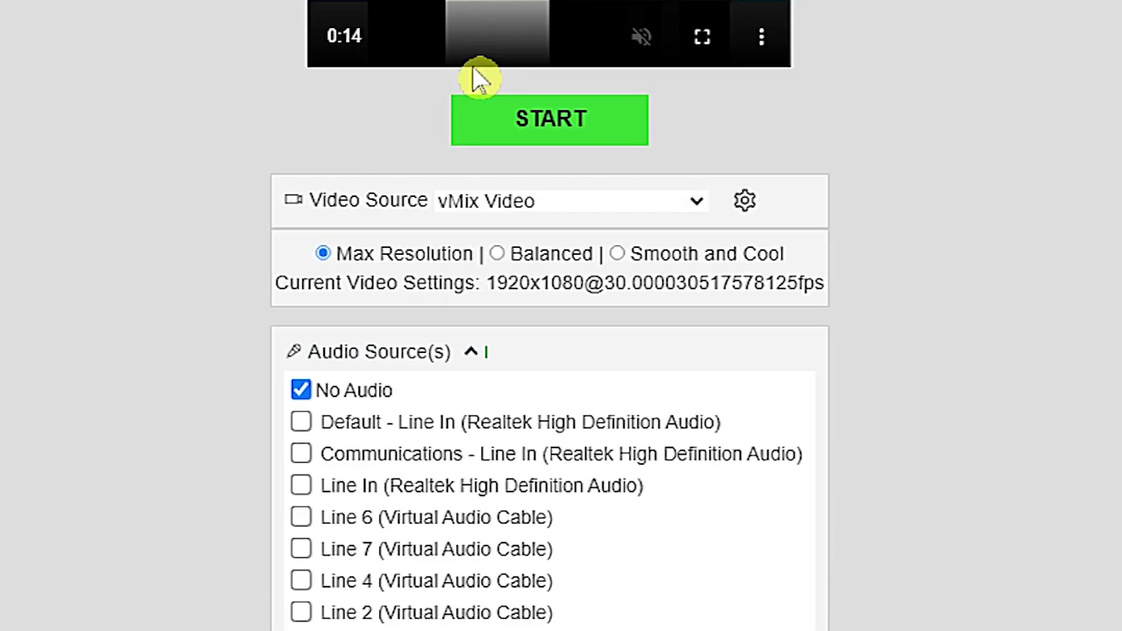
{"action": "left_click", "coordinate": [471, 351]}
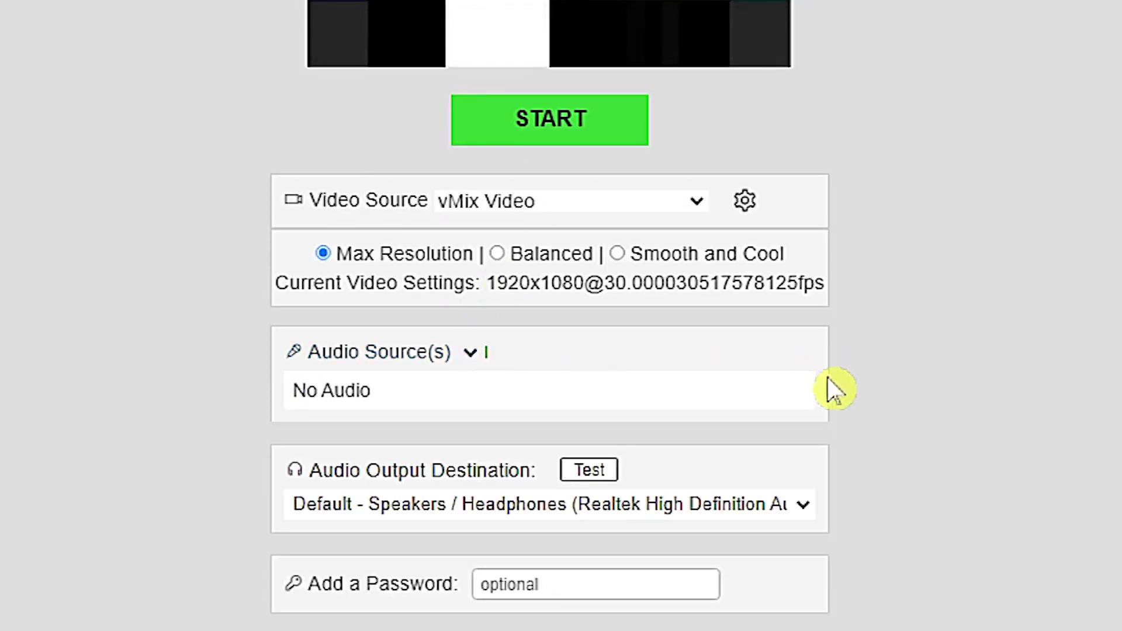
{"action": "left_click", "coordinate": [575, 585]}
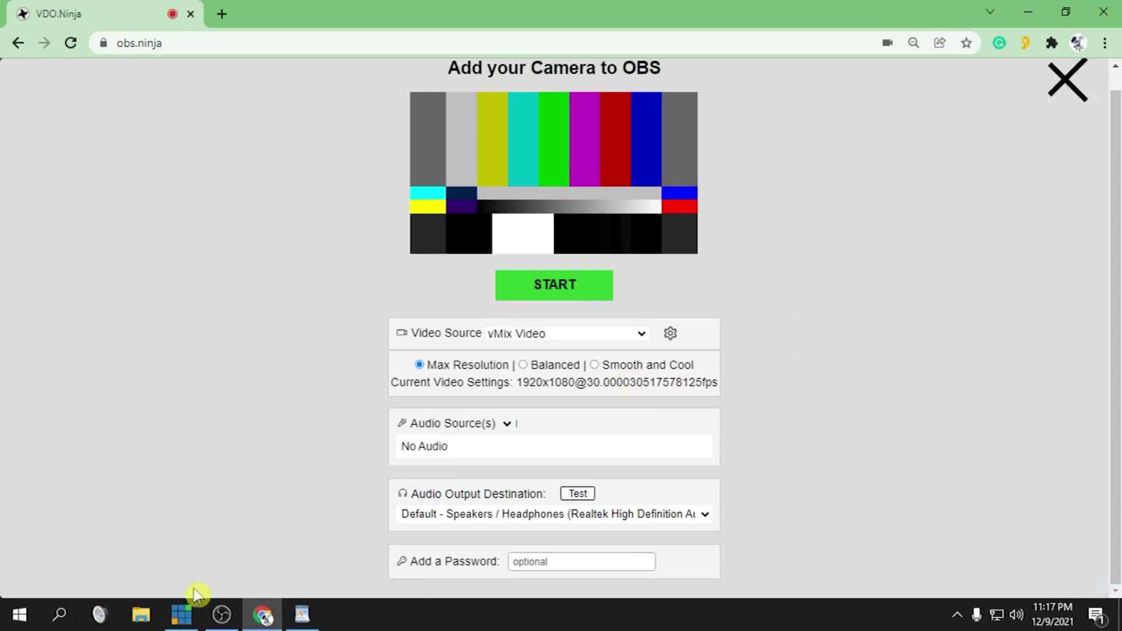
In vMix, play the Sample Video from about 3:34 and start the External output.
{"action": "mouse_move", "coordinate": [178, 624]}
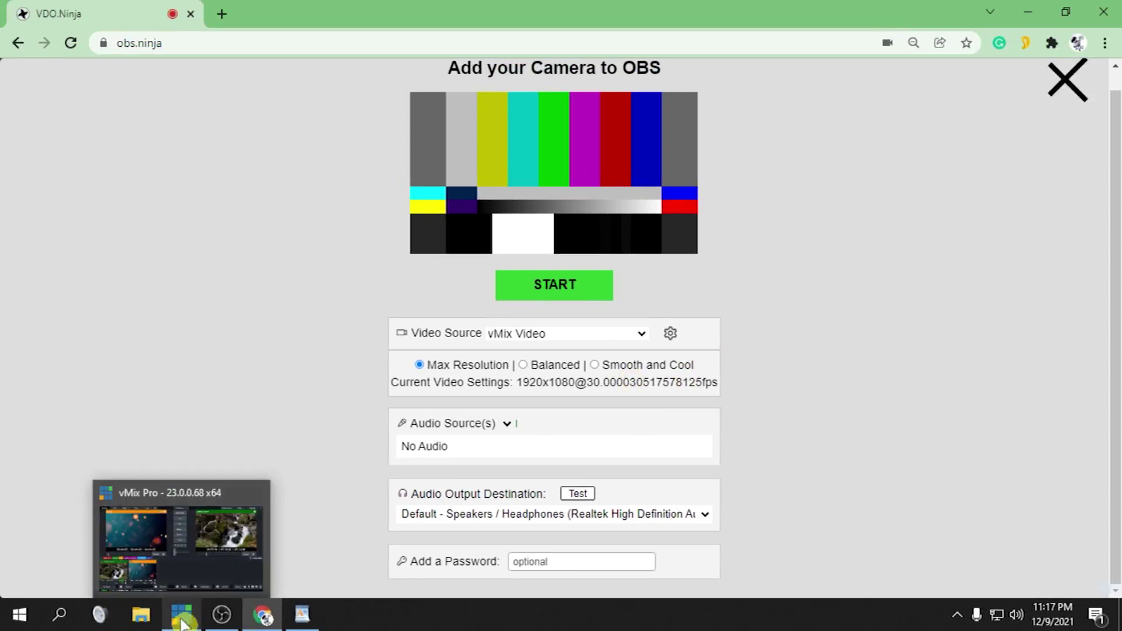
{"action": "left_click", "coordinate": [182, 620]}
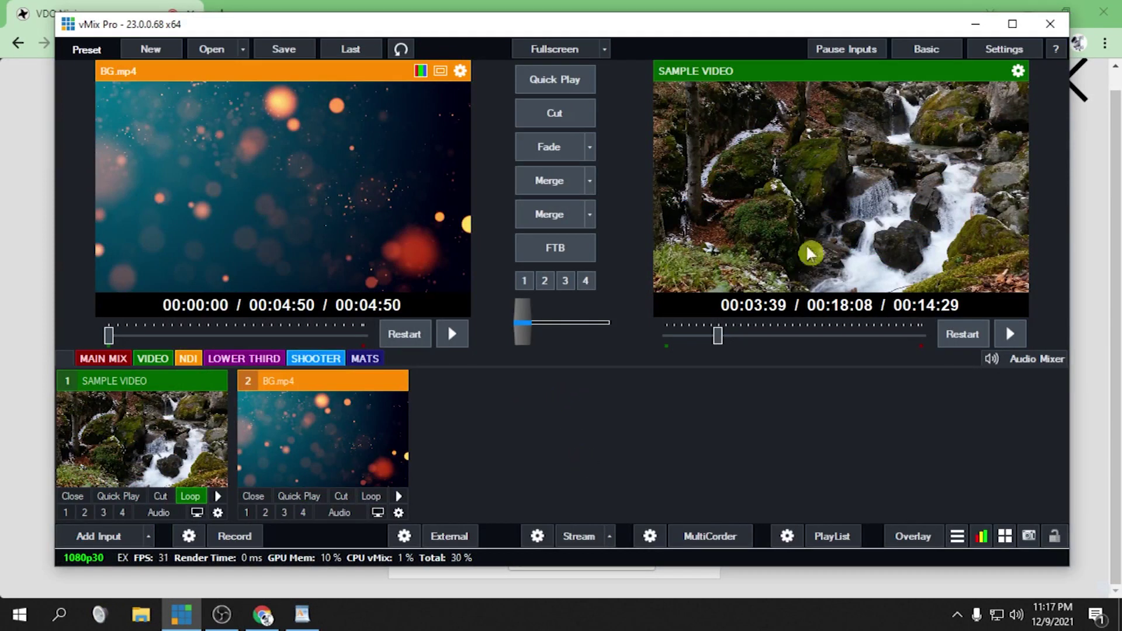
{"action": "left_click_drag", "start_coordinate": [713, 338], "coordinate": [720, 337]}
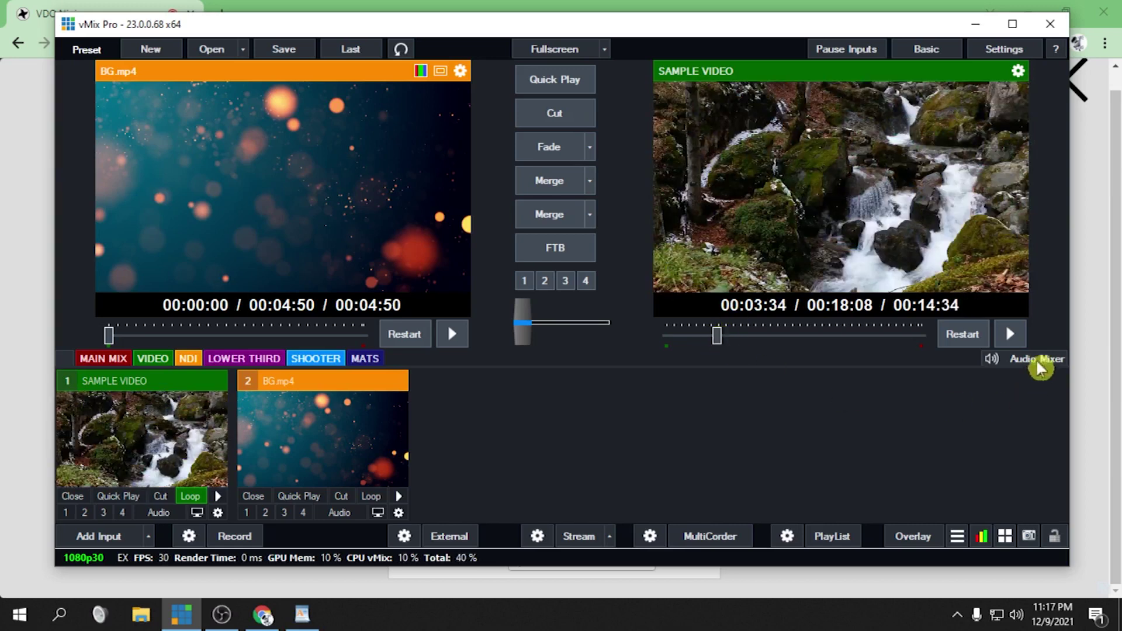
{"action": "left_click", "coordinate": [1014, 335]}
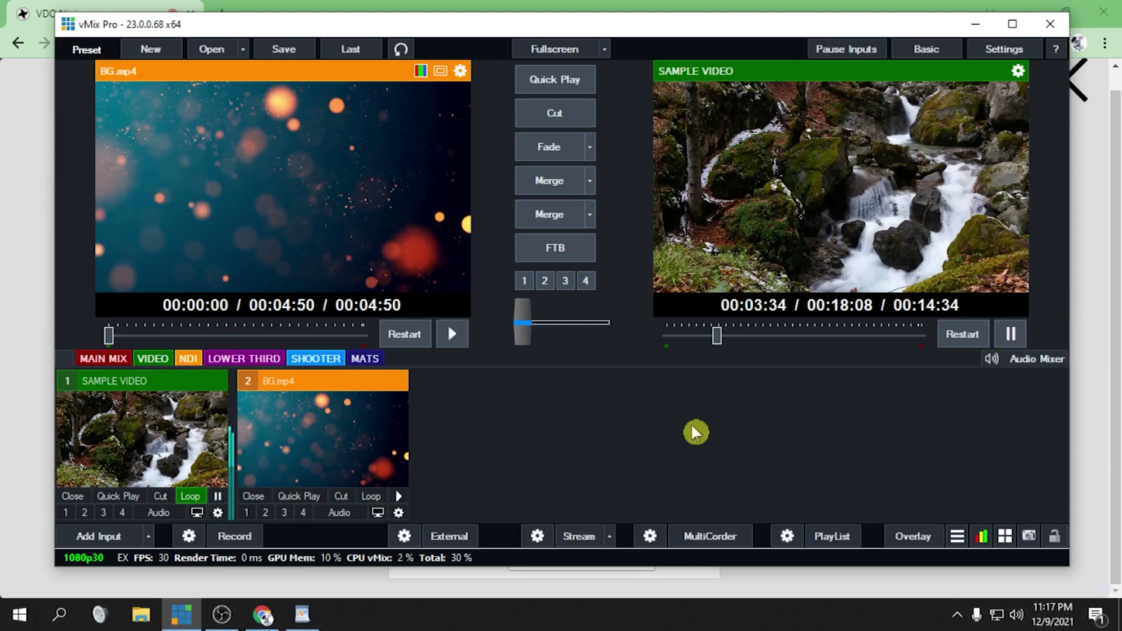
{"action": "left_click", "coordinate": [442, 536]}
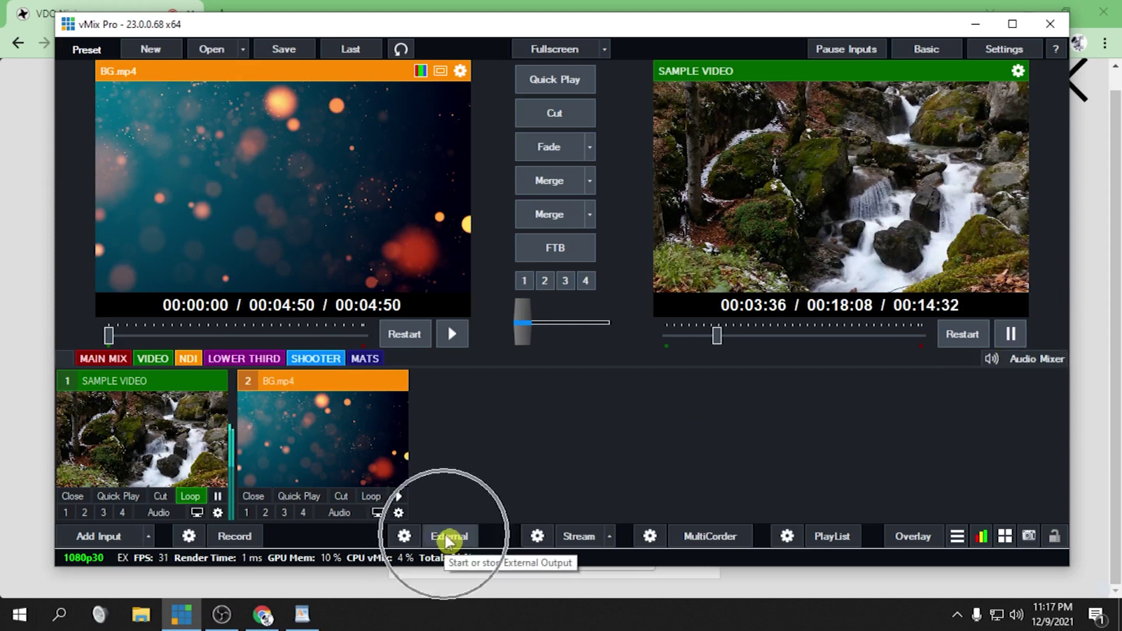
{"action": "key", "text": "ctrl"}
{"action": "left_click", "coordinate": [1085, 416]}
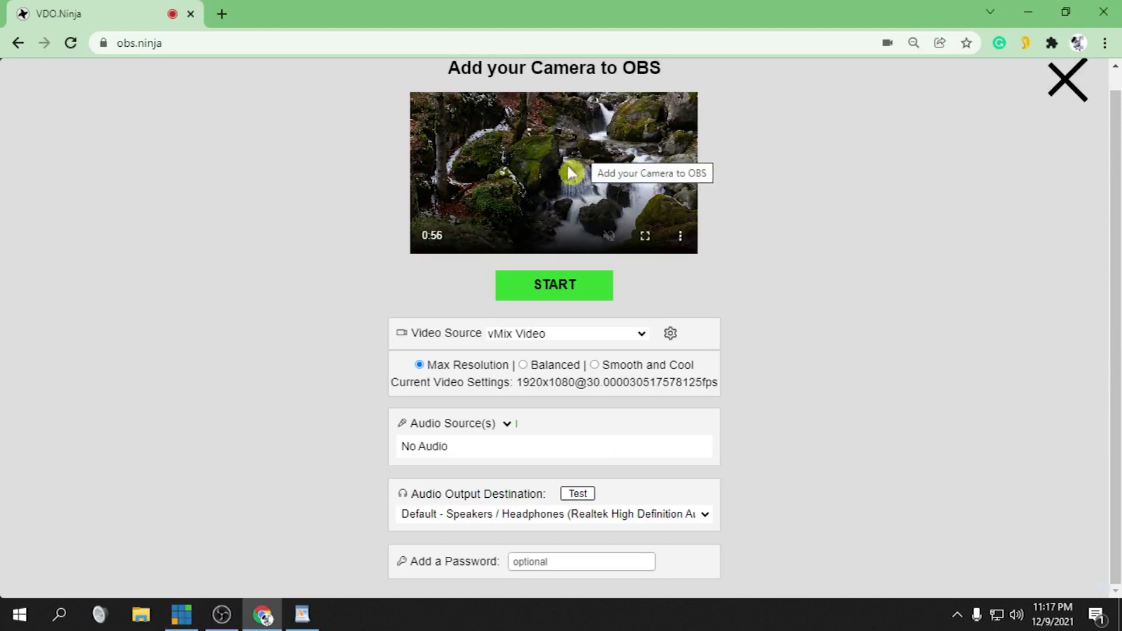
Start publishing the vMix feed, reposition the vMix window, and copy the stream's view link.
{"action": "left_click", "coordinate": [554, 287]}
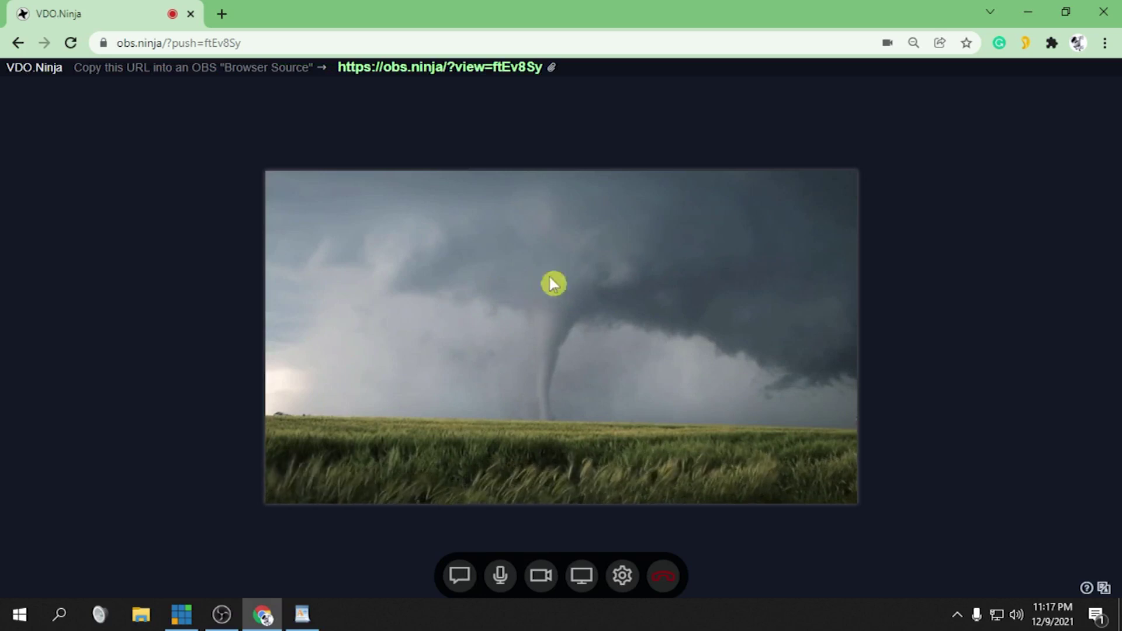
{"action": "left_click", "coordinate": [196, 613]}
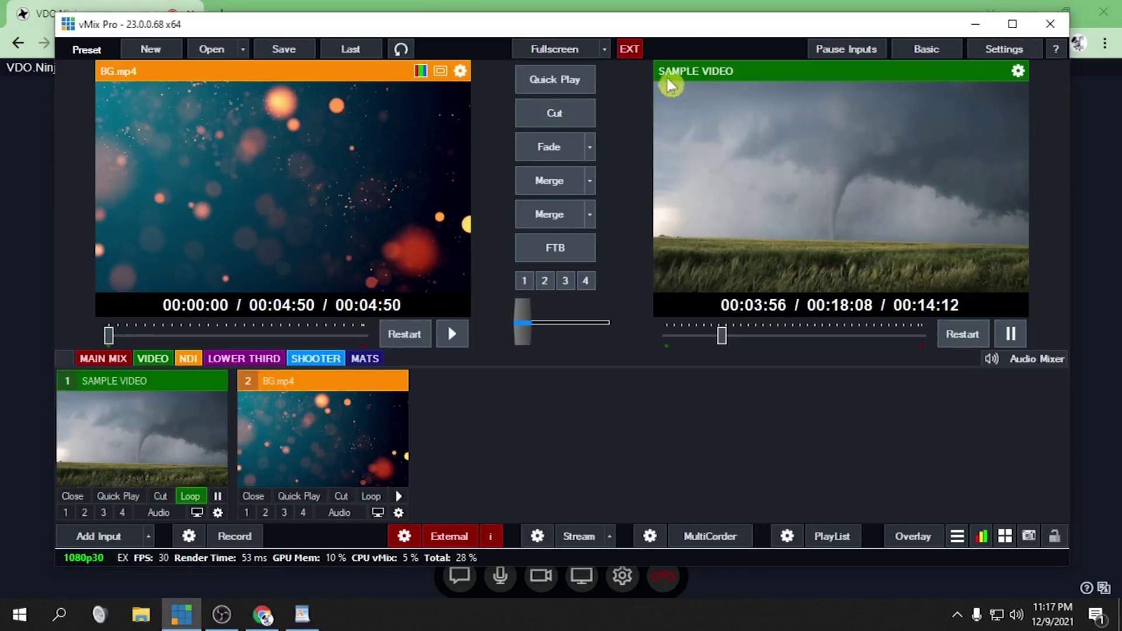
{"action": "left_click_drag", "start_coordinate": [658, 25], "coordinate": [54, 140]}
{"action": "left_click_drag", "start_coordinate": [184, 139], "coordinate": [819, 72]}
{"action": "left_click", "coordinate": [58, 244]}
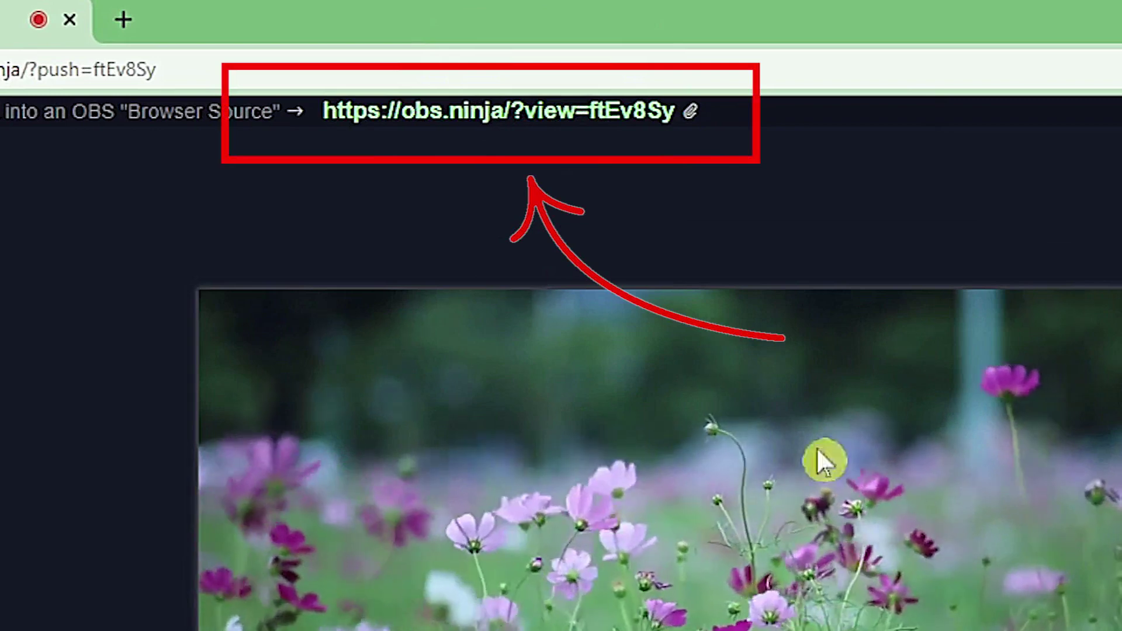
{"action": "left_click", "coordinate": [537, 111]}
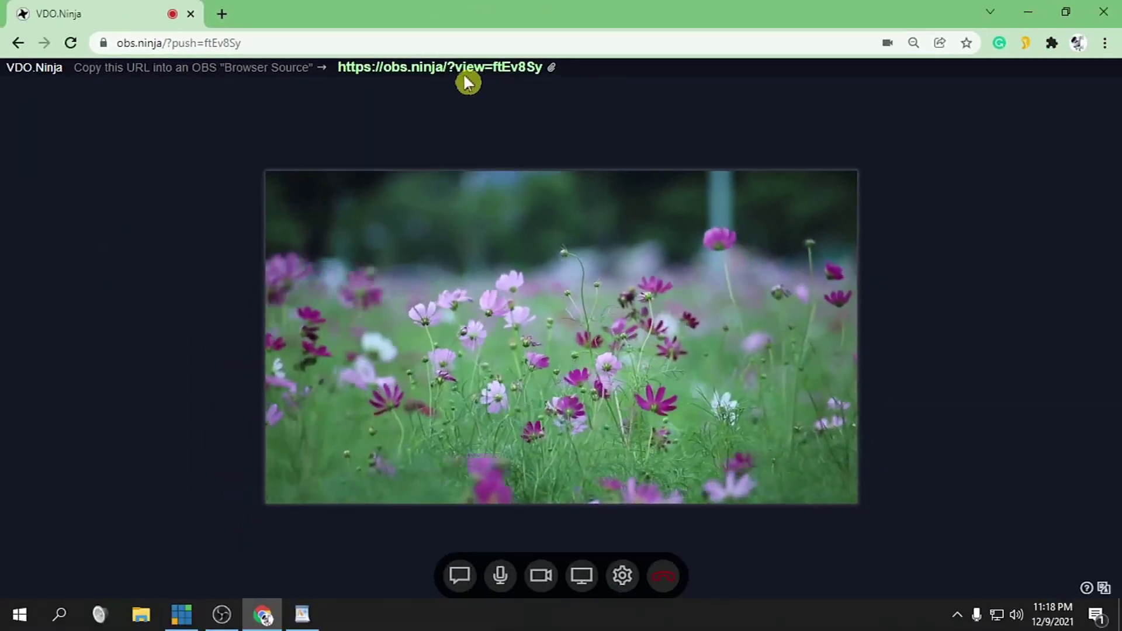
Paste the VDO.Ninja view link into WordPad and widen the window so it shows fully.
{"action": "left_click", "coordinate": [302, 614]}
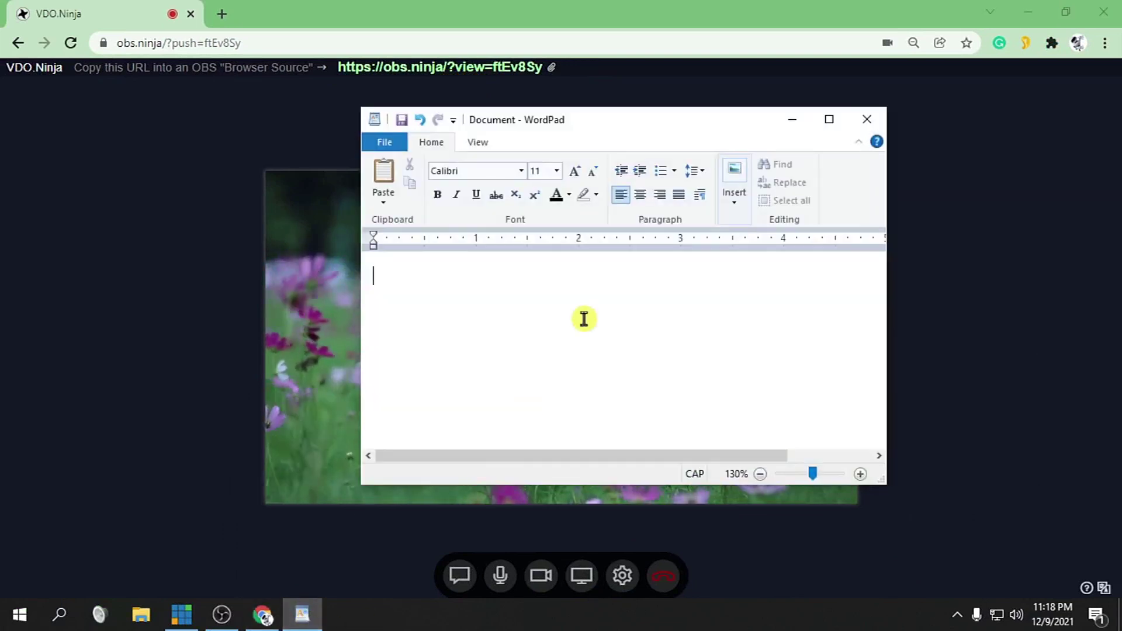
{"action": "key", "text": "ctrl+v"}
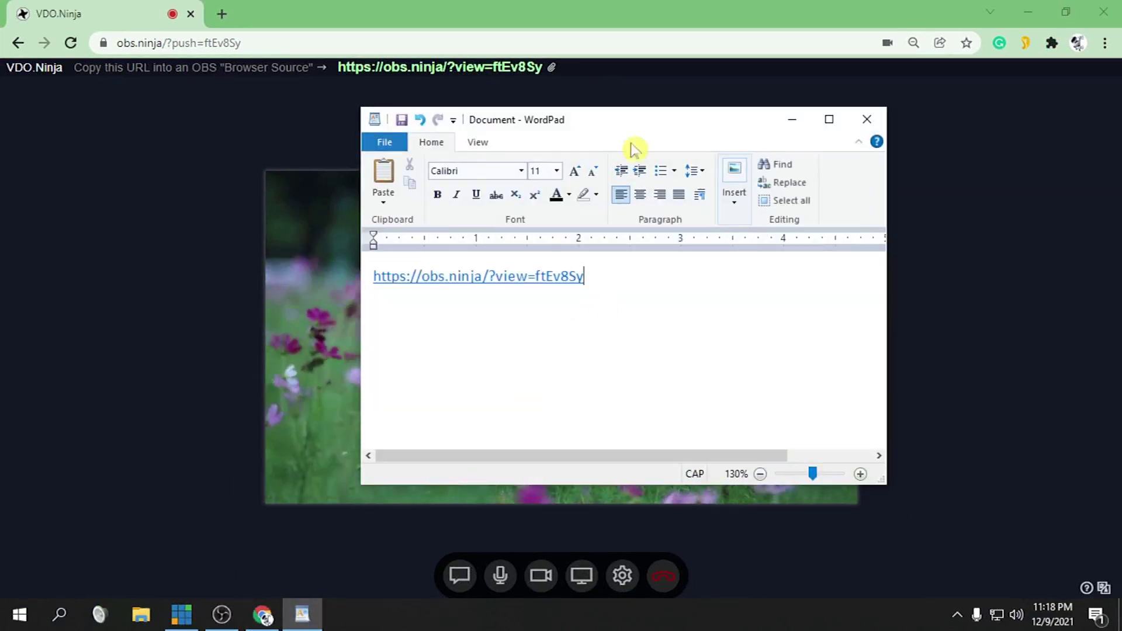
{"action": "left_click_drag", "start_coordinate": [634, 143], "coordinate": [602, 166]}
{"action": "left_click_drag", "start_coordinate": [592, 314], "coordinate": [318, 308]}
{"action": "left_click", "coordinate": [490, 351]}
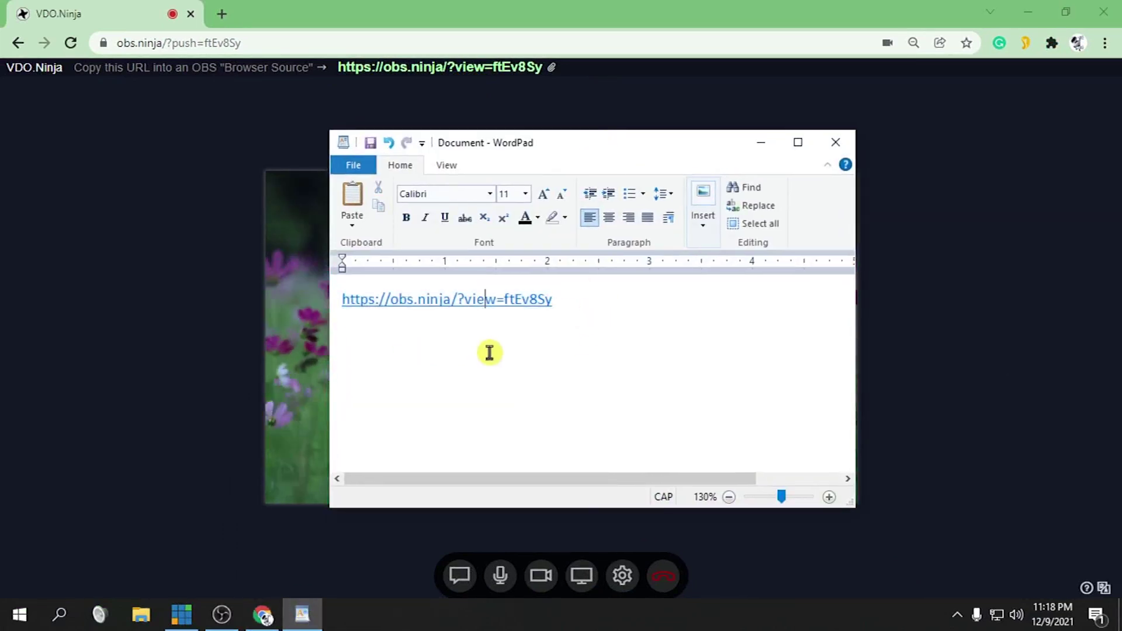
{"action": "key", "text": "alt+Tab"}
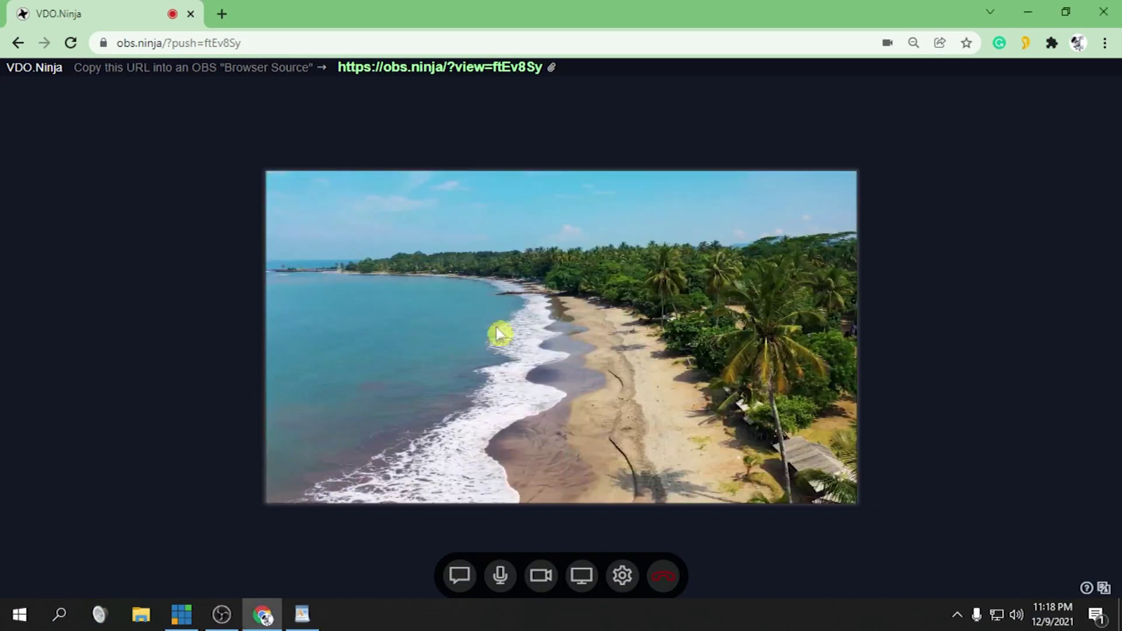
{"action": "left_click", "coordinate": [301, 613]}
{"action": "left_click_drag", "start_coordinate": [594, 154], "coordinate": [551, 146]}
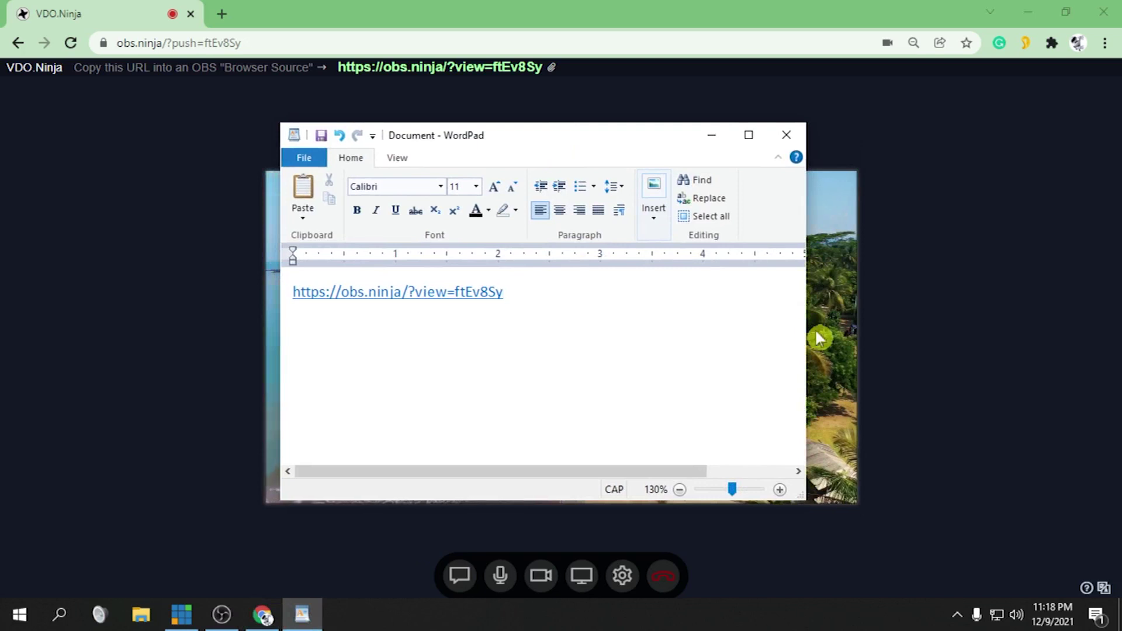
{"action": "left_click_drag", "start_coordinate": [808, 328], "coordinate": [880, 329]}
{"action": "triple_click", "coordinate": [318, 303]}
{"action": "left_click", "coordinate": [585, 339]}
Bring up vMix Pro on the second computer.
{"action": "left_click", "coordinate": [924, 219]}
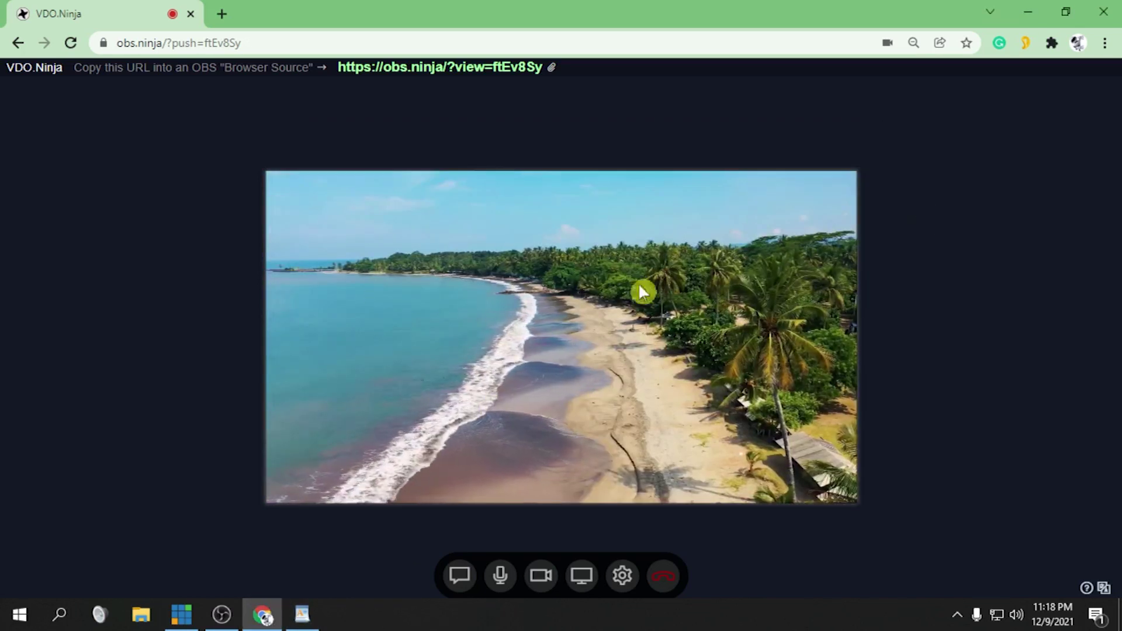
{"action": "key", "text": "alt+Tab"}
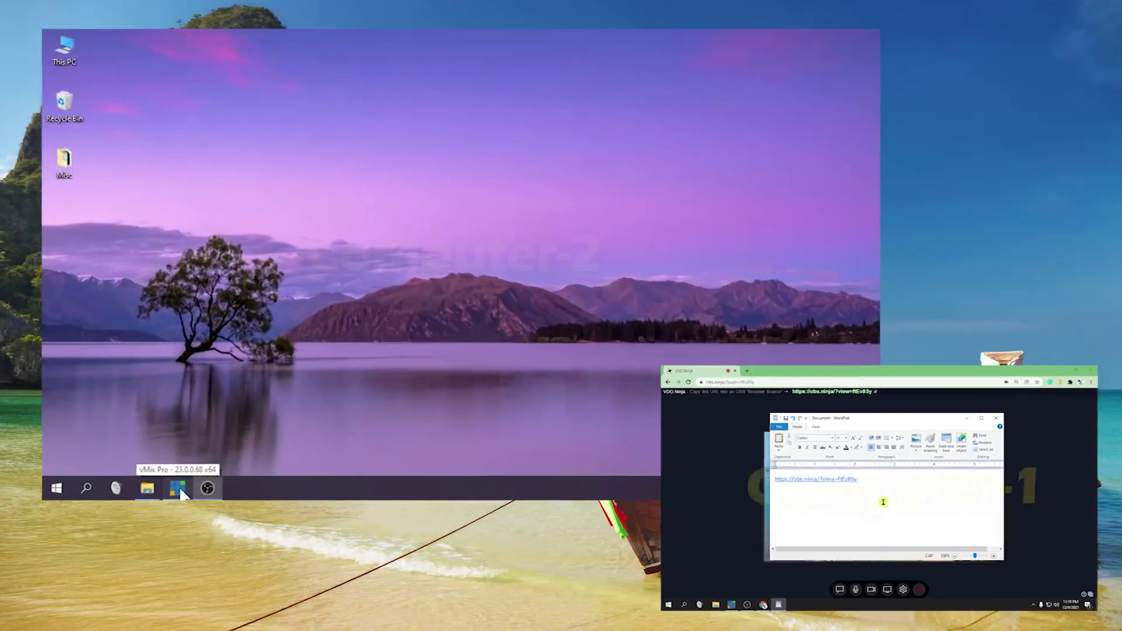
{"action": "left_click", "coordinate": [171, 499]}
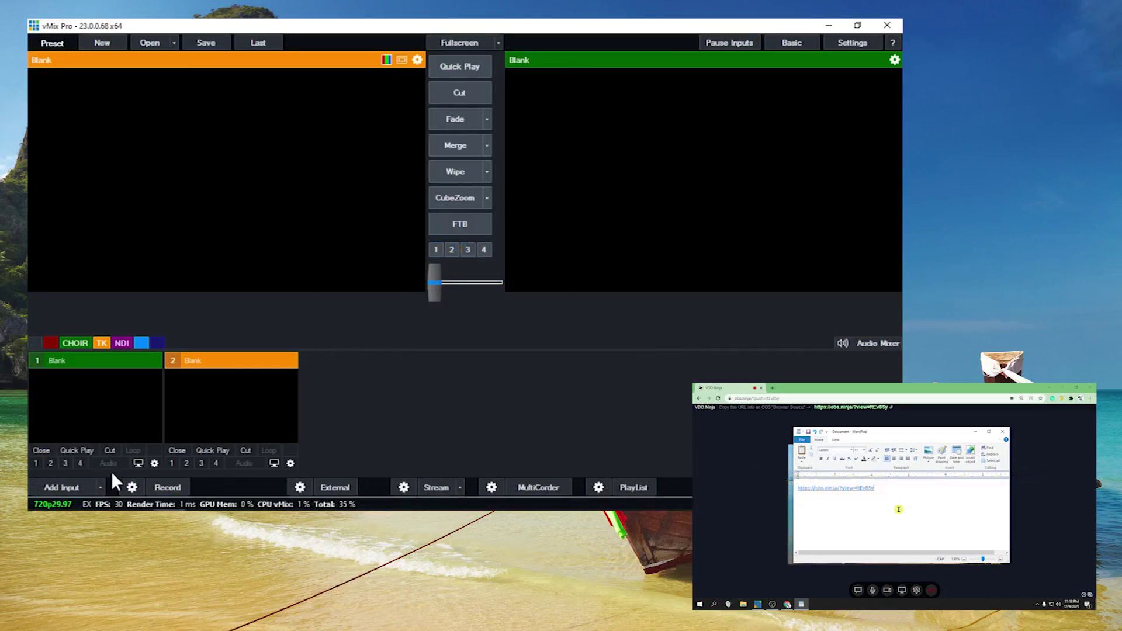
Open the shared WordPad document and select its obs.ninja view link.
{"action": "left_click", "coordinate": [64, 486]}
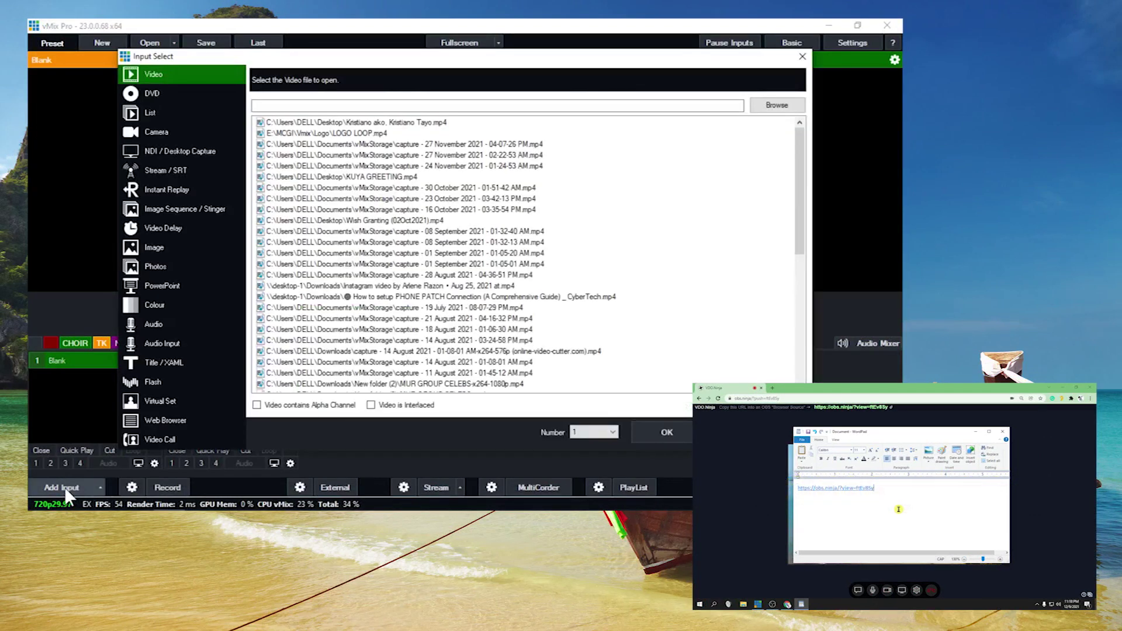
{"action": "mouse_move", "coordinate": [187, 506]}
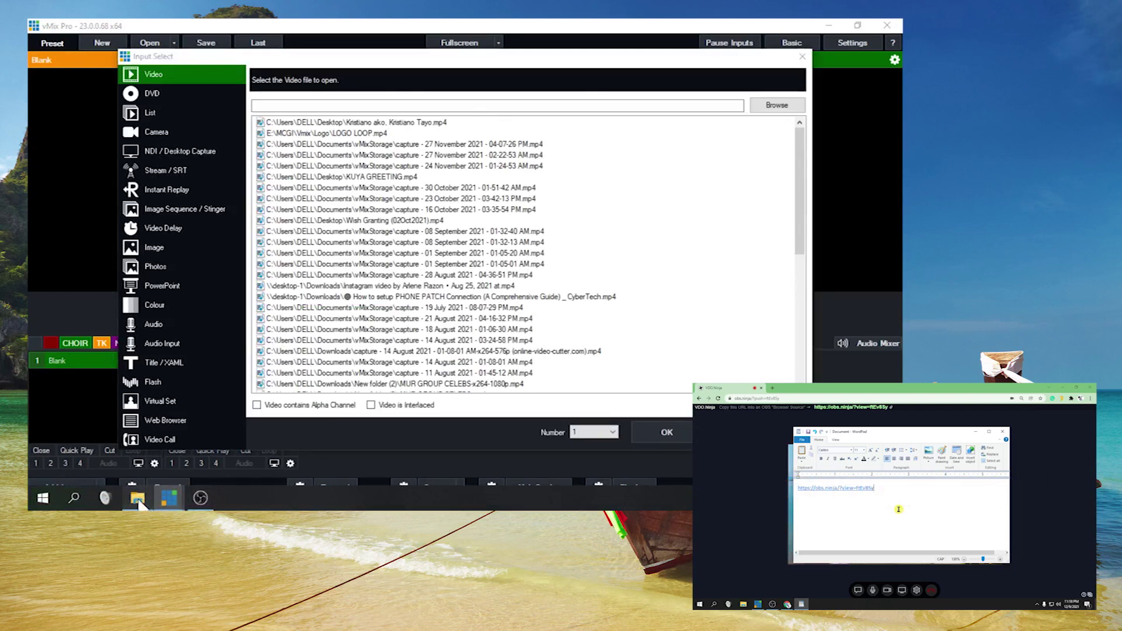
{"action": "left_click", "coordinate": [138, 499]}
{"action": "double_click", "coordinate": [430, 260]}
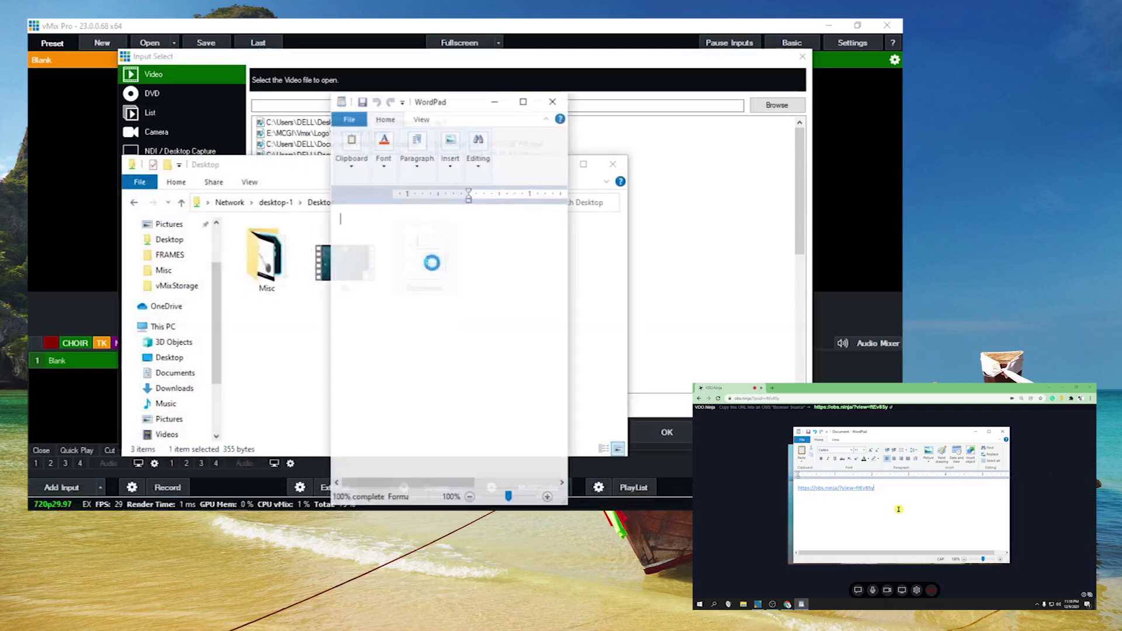
{"action": "left_click", "coordinate": [596, 195]}
{"action": "key", "text": "alt+F4"}
{"action": "left_click_drag", "start_coordinate": [419, 91], "coordinate": [577, 112]}
{"action": "left_click_drag", "start_coordinate": [643, 242], "coordinate": [508, 246]}
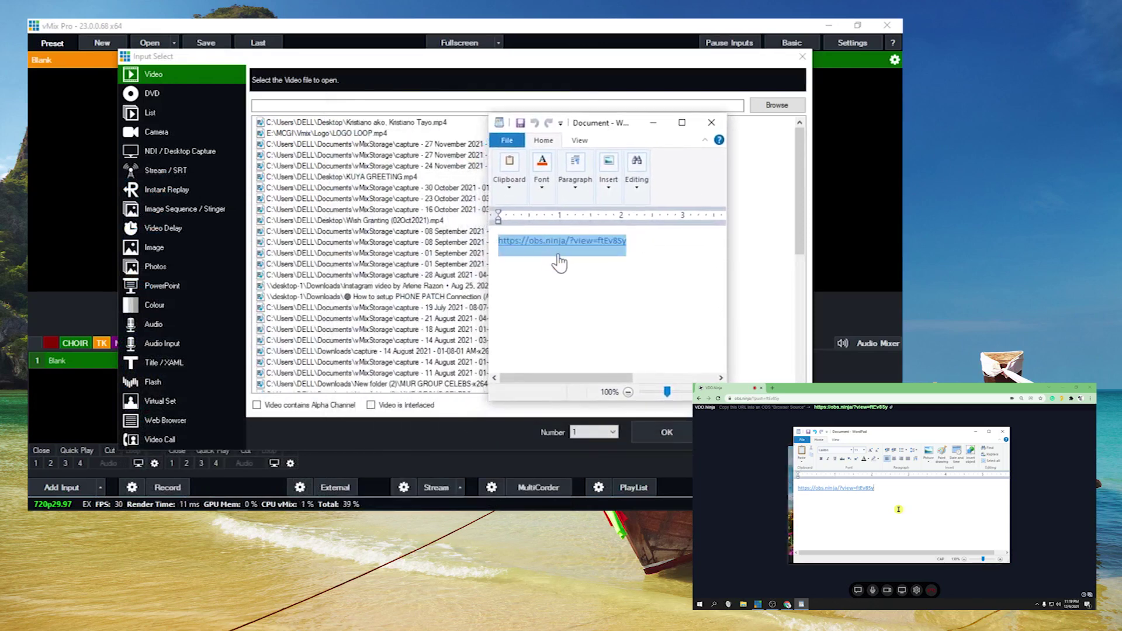
Add a Web Browser input for the obs.ninja link, preview it and start playback.
{"action": "left_click", "coordinate": [752, 235]}
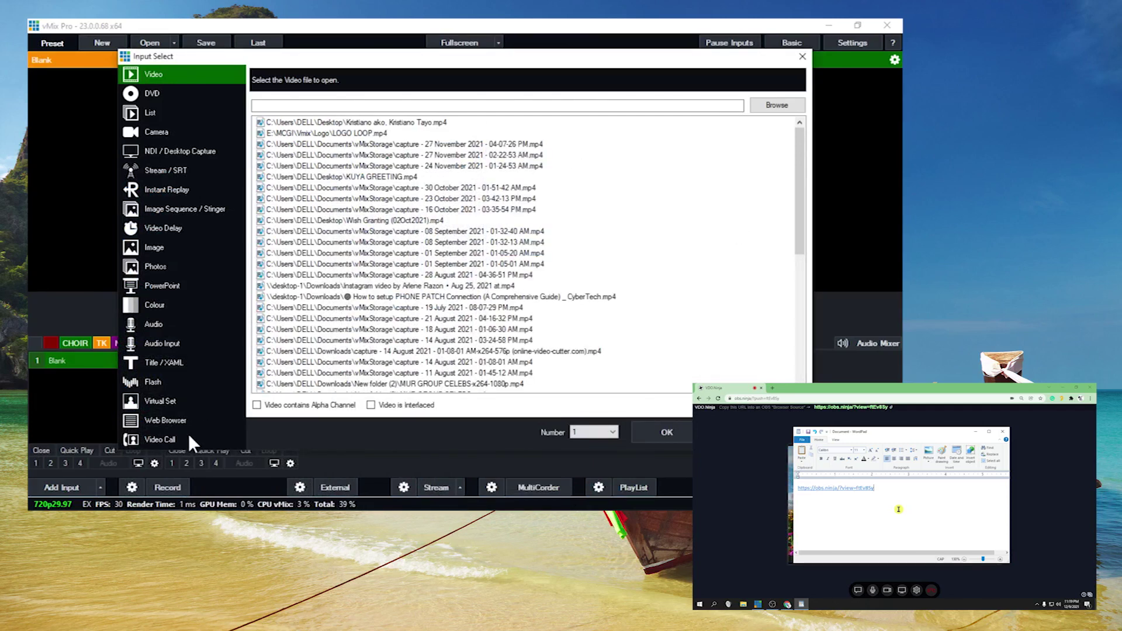
{"action": "left_click", "coordinate": [162, 420]}
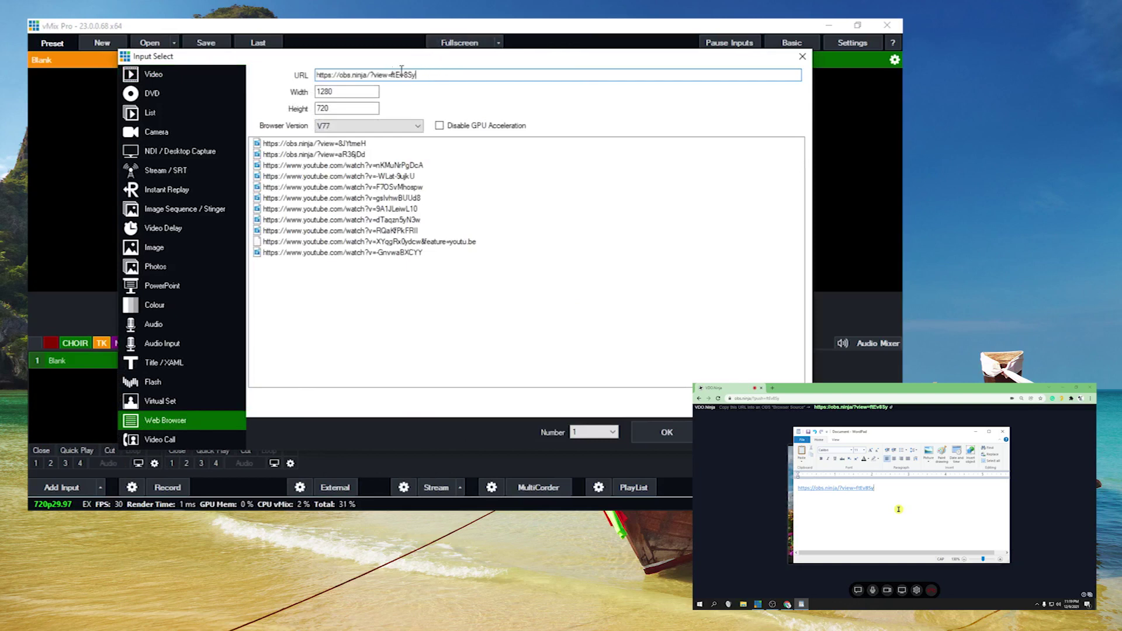
{"action": "left_click", "coordinate": [669, 436]}
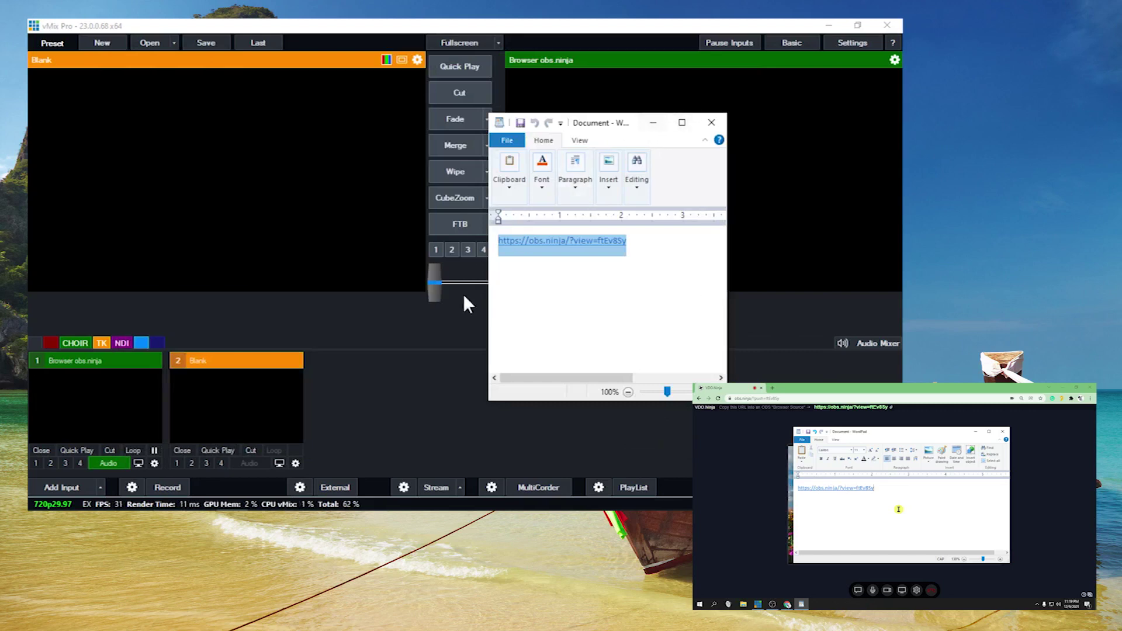
{"action": "left_click", "coordinate": [392, 427]}
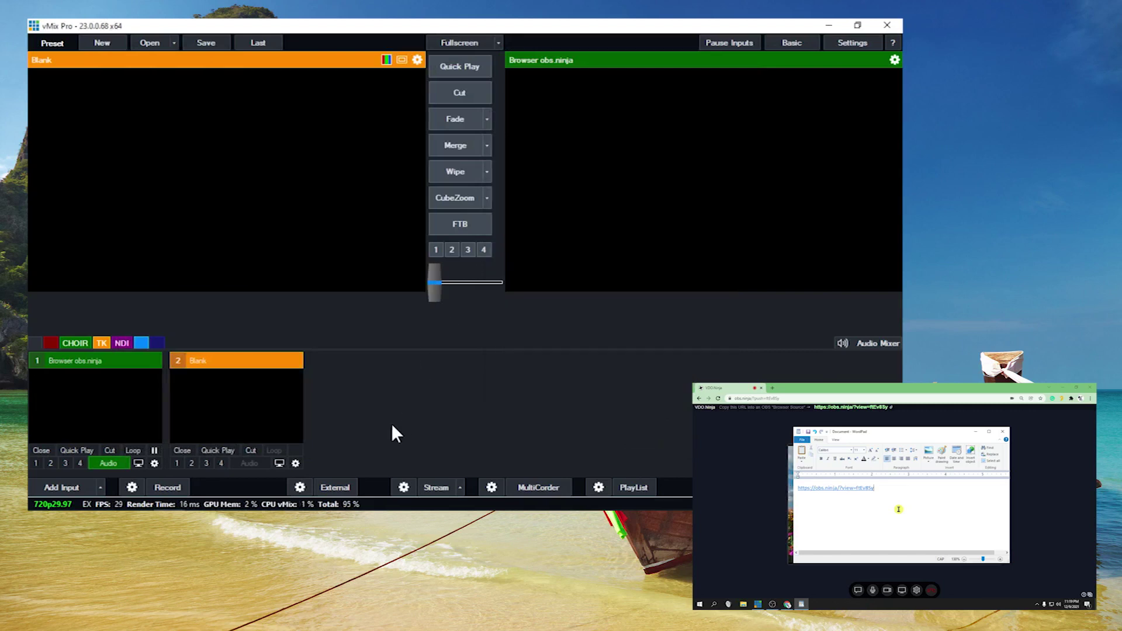
{"action": "left_click", "coordinate": [90, 390]}
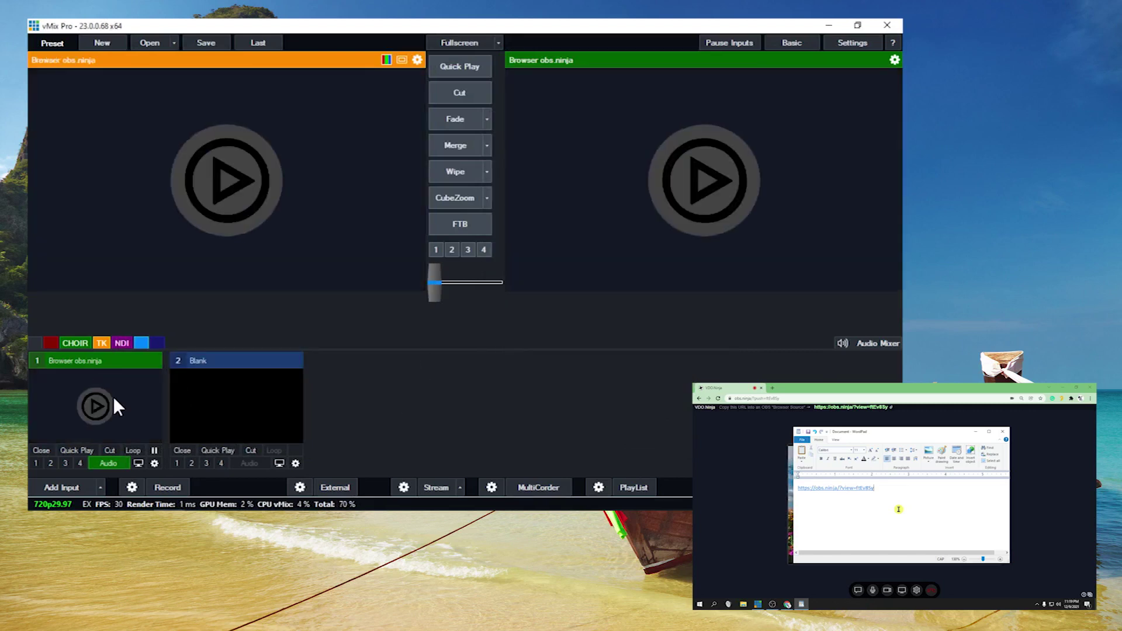
{"action": "left_click", "coordinate": [225, 176]}
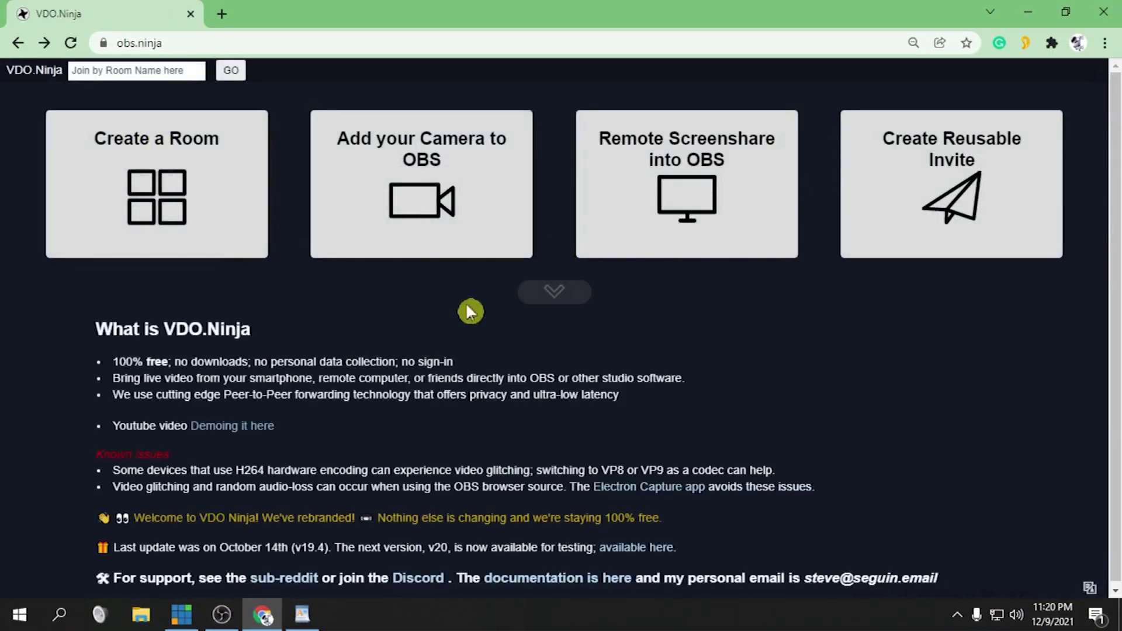
Open VDO.Ninja's remote screen share page and compare Screen 1 and Screen 2 in the picker.
{"action": "left_click", "coordinate": [555, 291]}
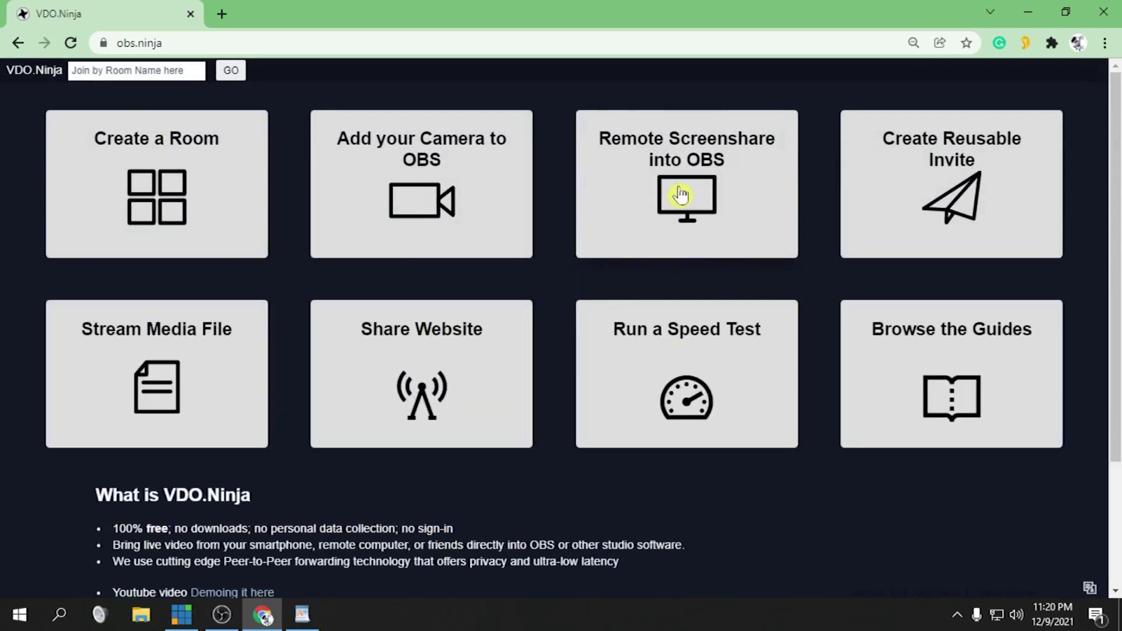
{"action": "left_click", "coordinate": [682, 193]}
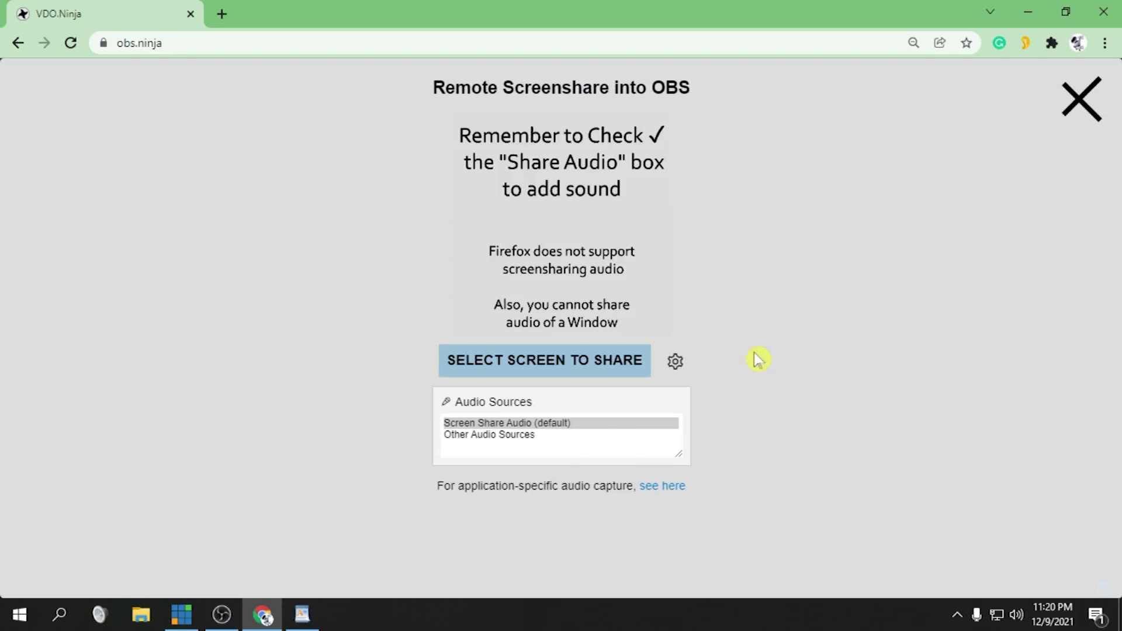
{"action": "left_click", "coordinate": [543, 366]}
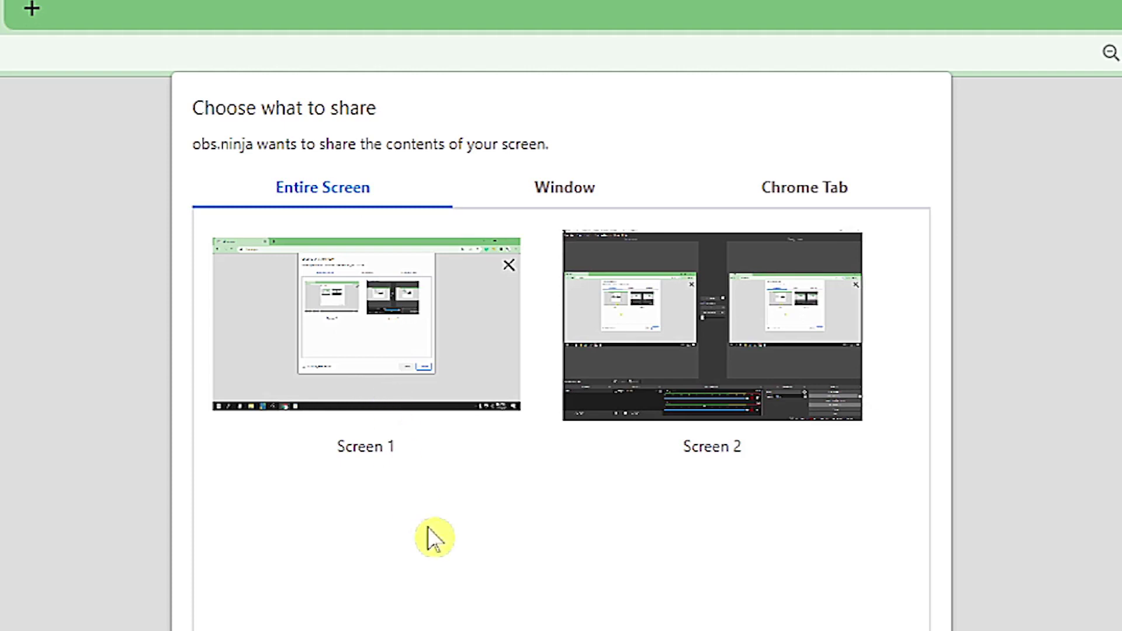
{"action": "left_click", "coordinate": [363, 375]}
{"action": "left_click", "coordinate": [659, 389]}
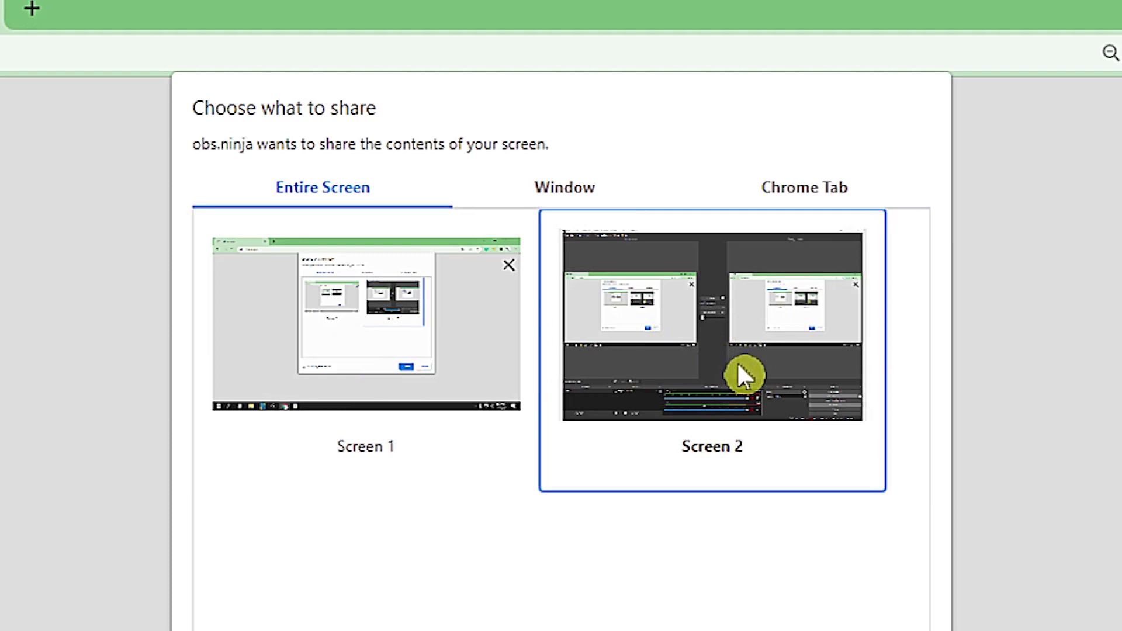
{"action": "left_click", "coordinate": [411, 371]}
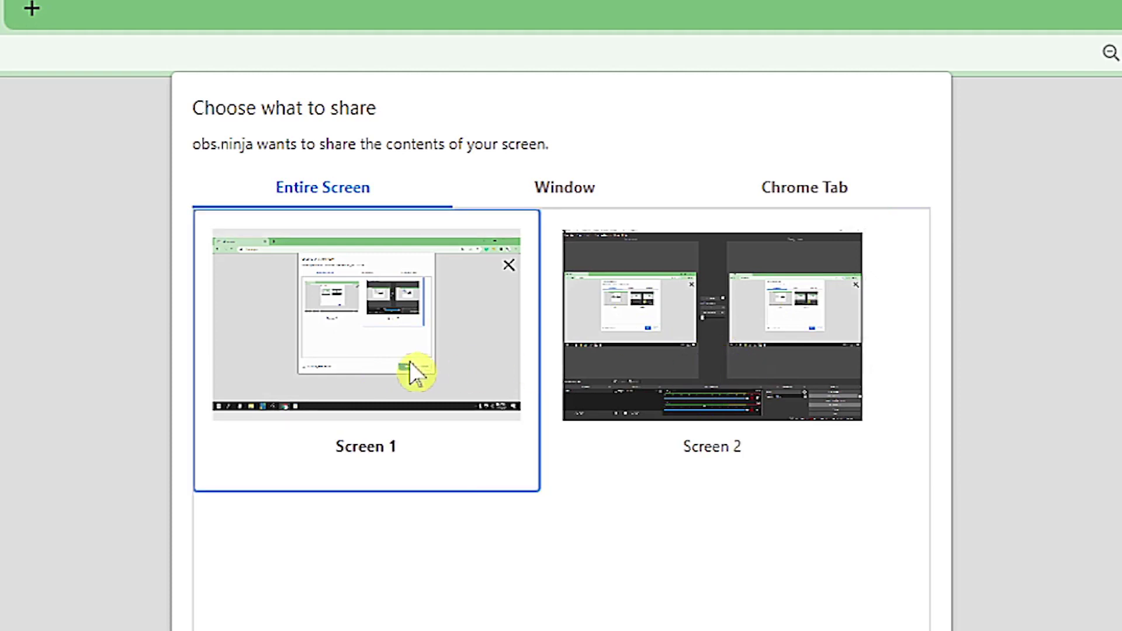
Browse the Window and Chrome Tab lists, then select Screen 2 under Entire Screen.
{"action": "left_click", "coordinate": [575, 198]}
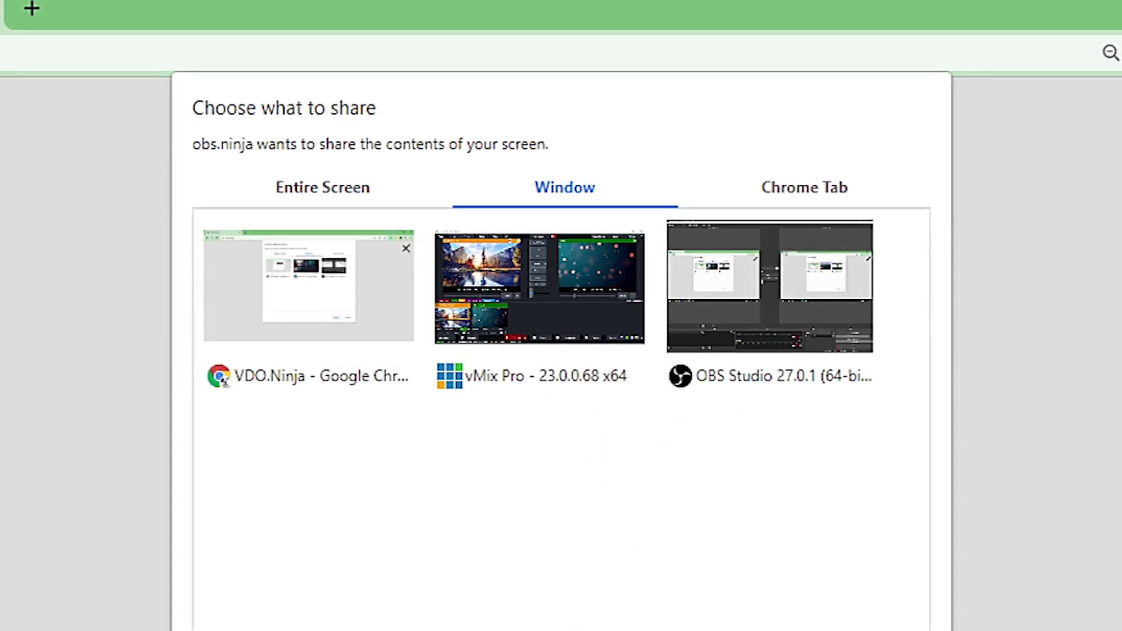
{"action": "left_click", "coordinate": [747, 305]}
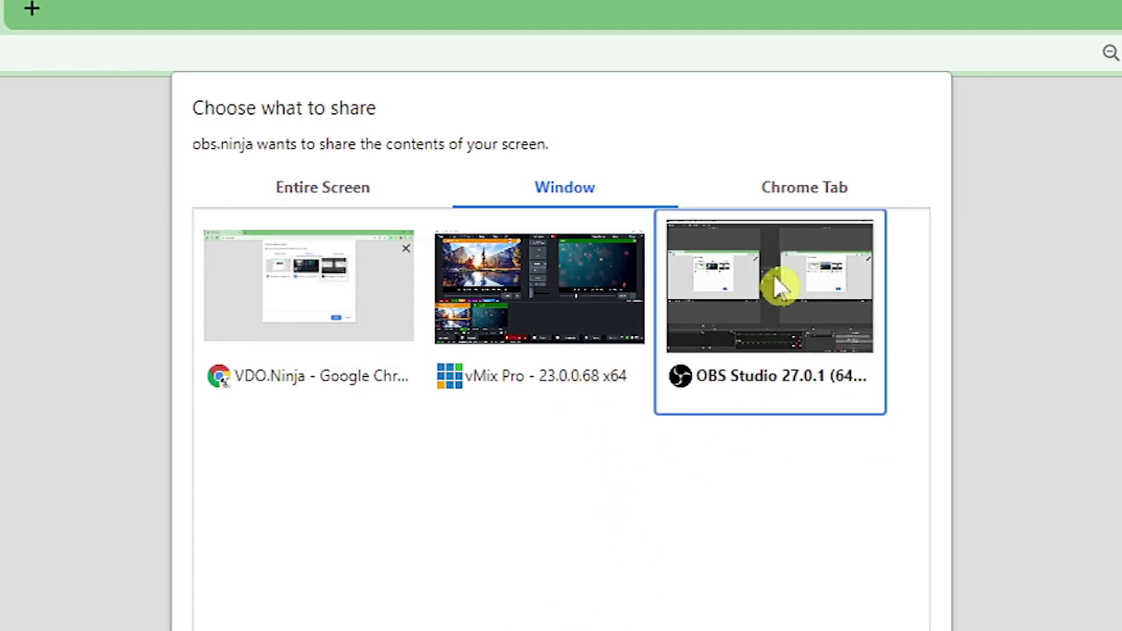
{"action": "left_click", "coordinate": [805, 190]}
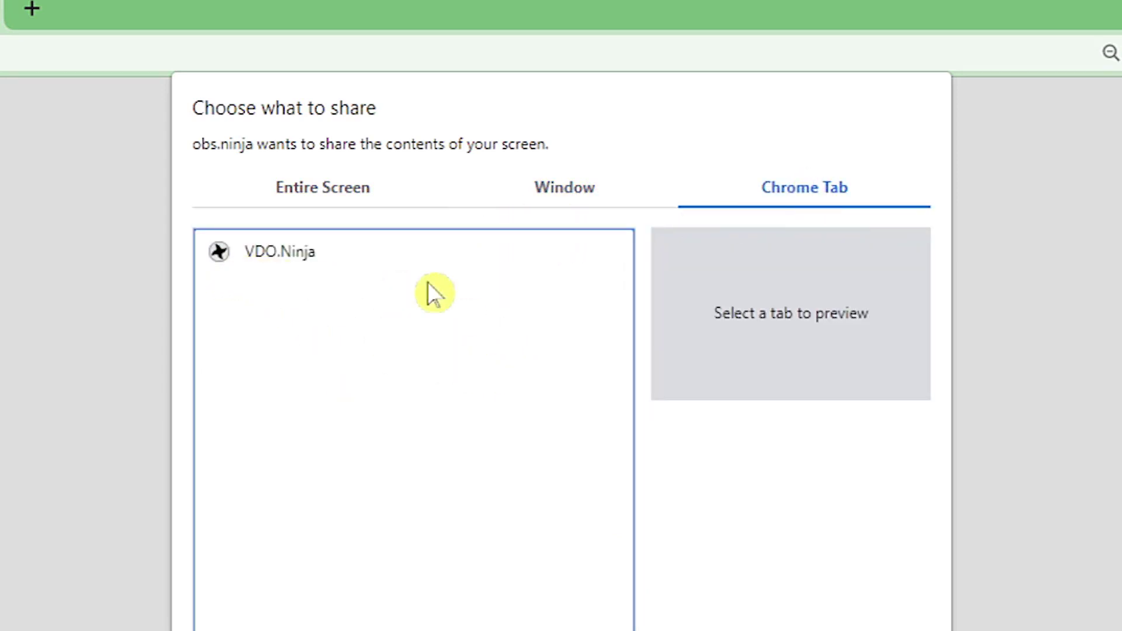
{"action": "left_click", "coordinate": [566, 189]}
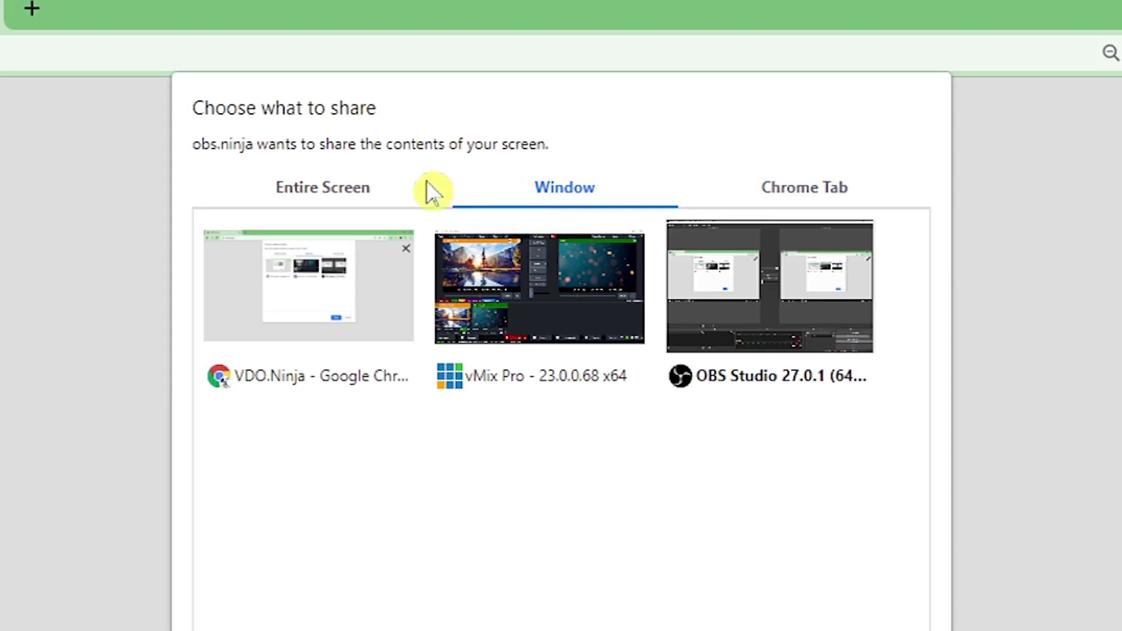
{"action": "left_click", "coordinate": [323, 187]}
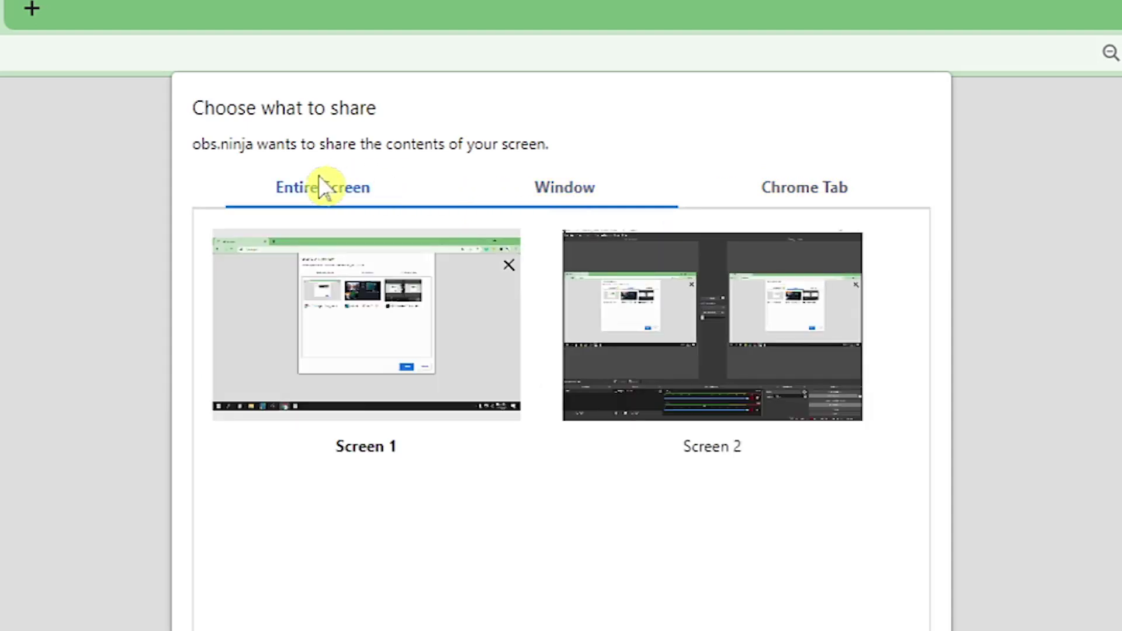
{"action": "left_click", "coordinate": [708, 343]}
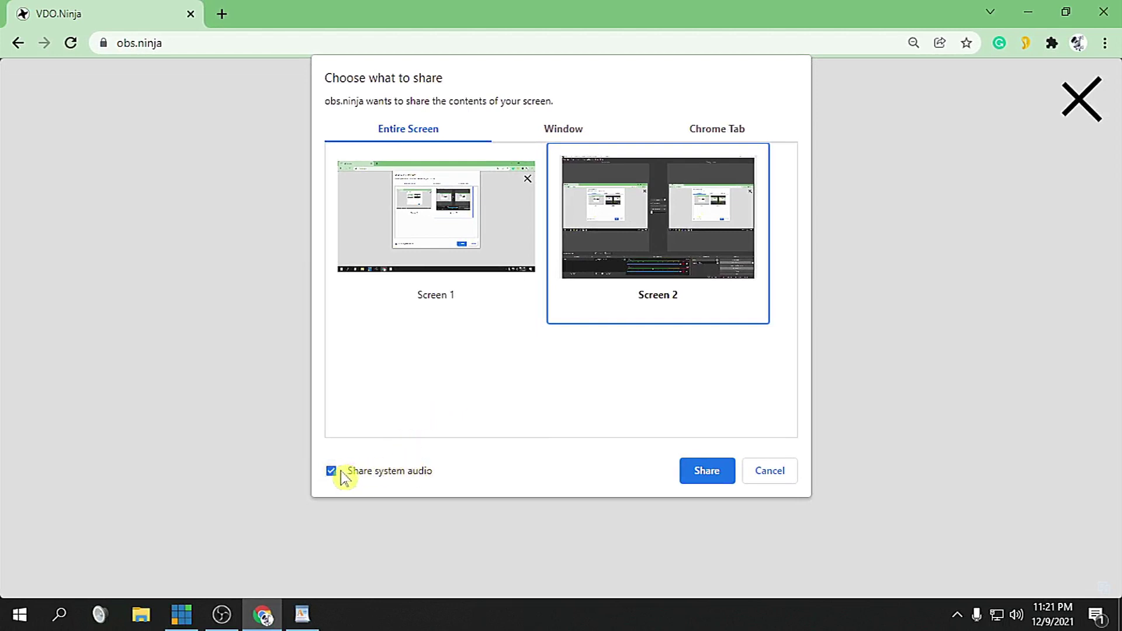
Share Screen 2, dismiss the No Audio Source notice, copy the view link, and return to vMix.
{"action": "left_click", "coordinate": [707, 471]}
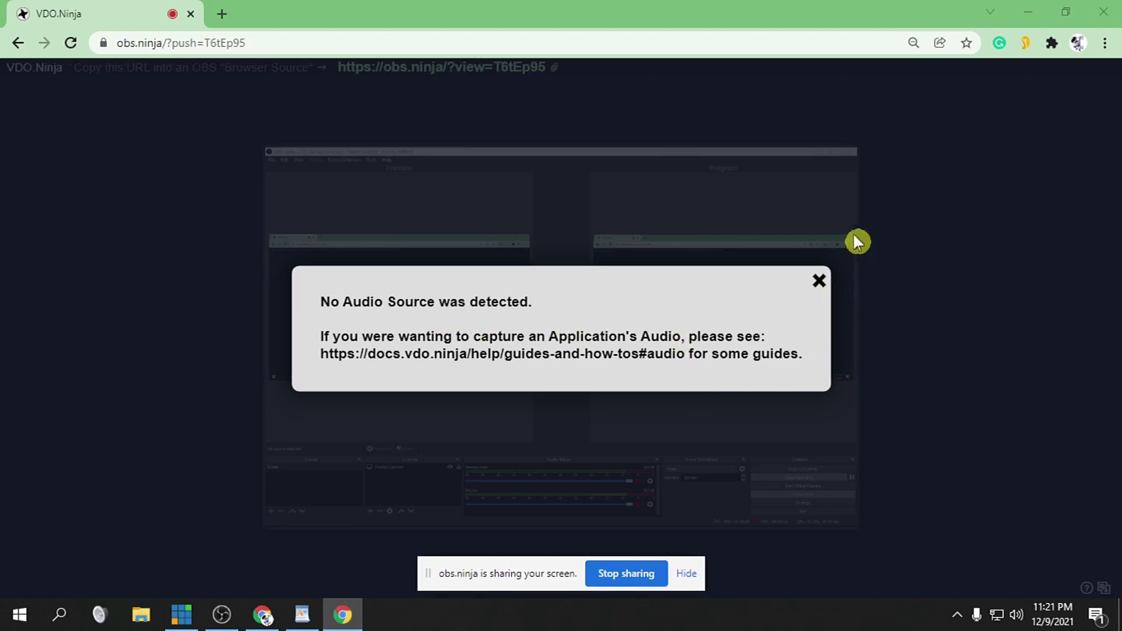
{"action": "left_click", "coordinate": [822, 281]}
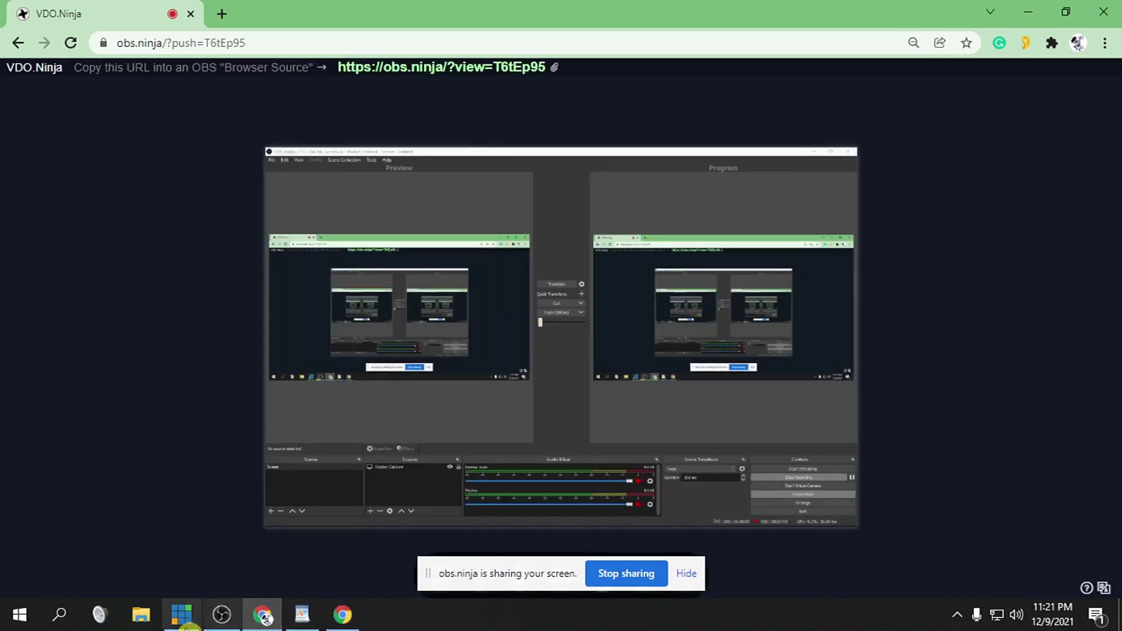
{"action": "key", "text": "super+e"}
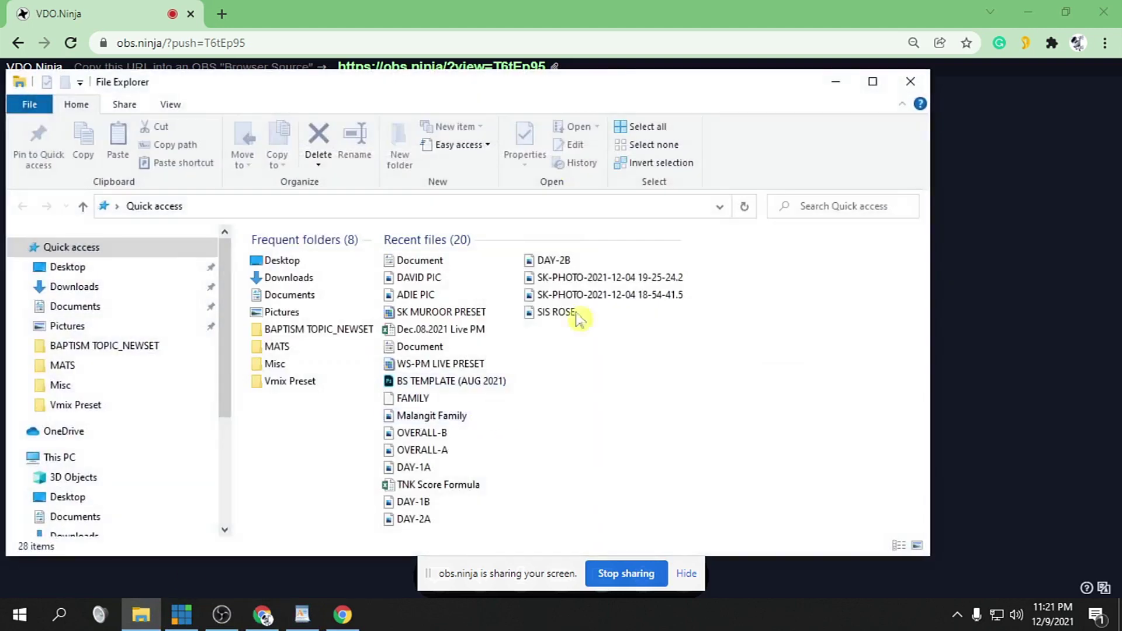
{"action": "left_click_drag", "start_coordinate": [443, 89], "coordinate": [1121, 122]}
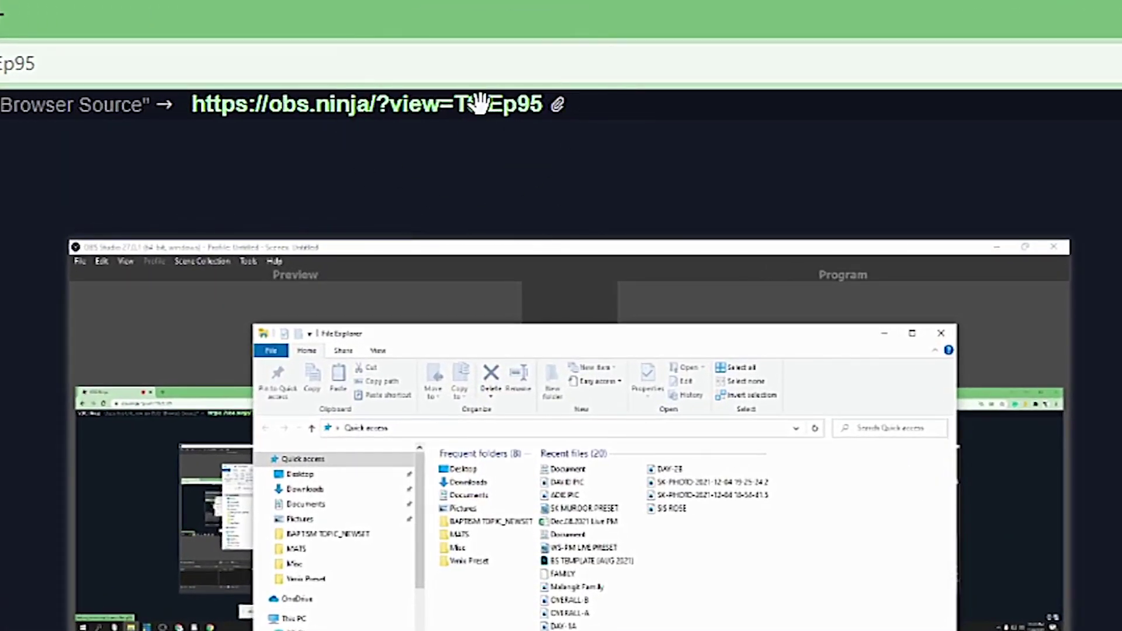
{"action": "left_click", "coordinate": [477, 106]}
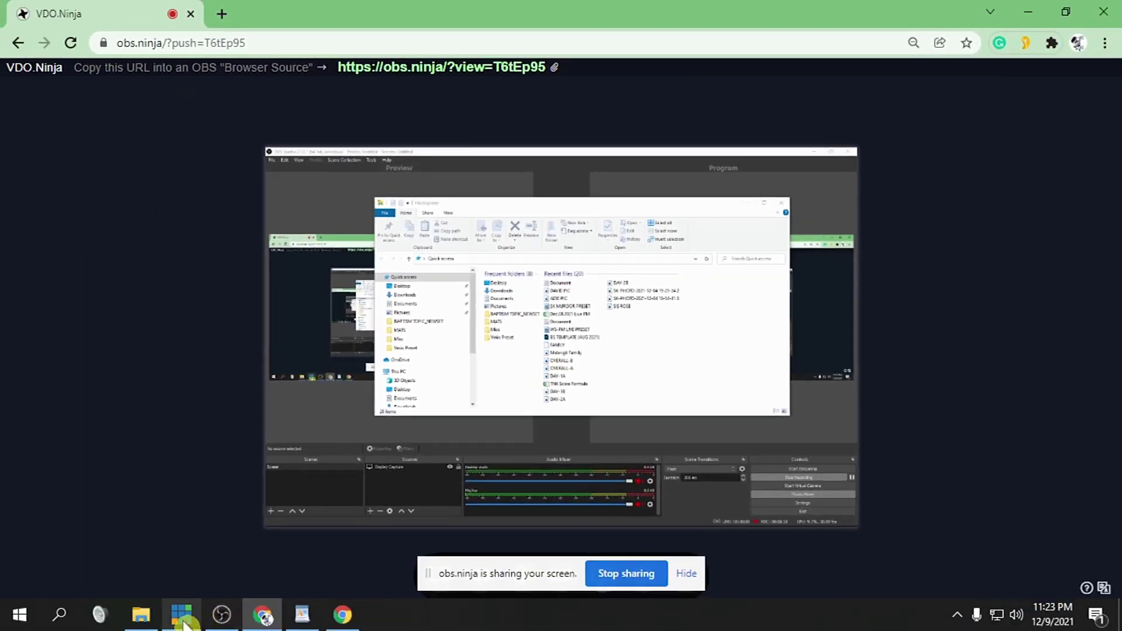
{"action": "left_click", "coordinate": [183, 617]}
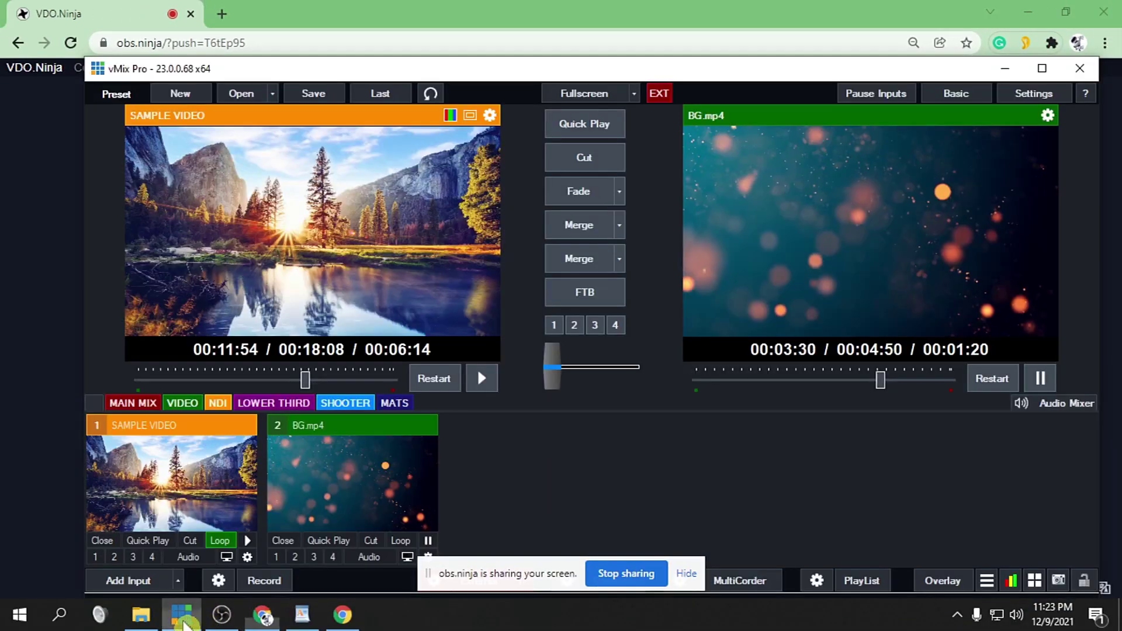
Create a Web Browser input from the shared screen's view link.
{"action": "left_click", "coordinate": [126, 581]}
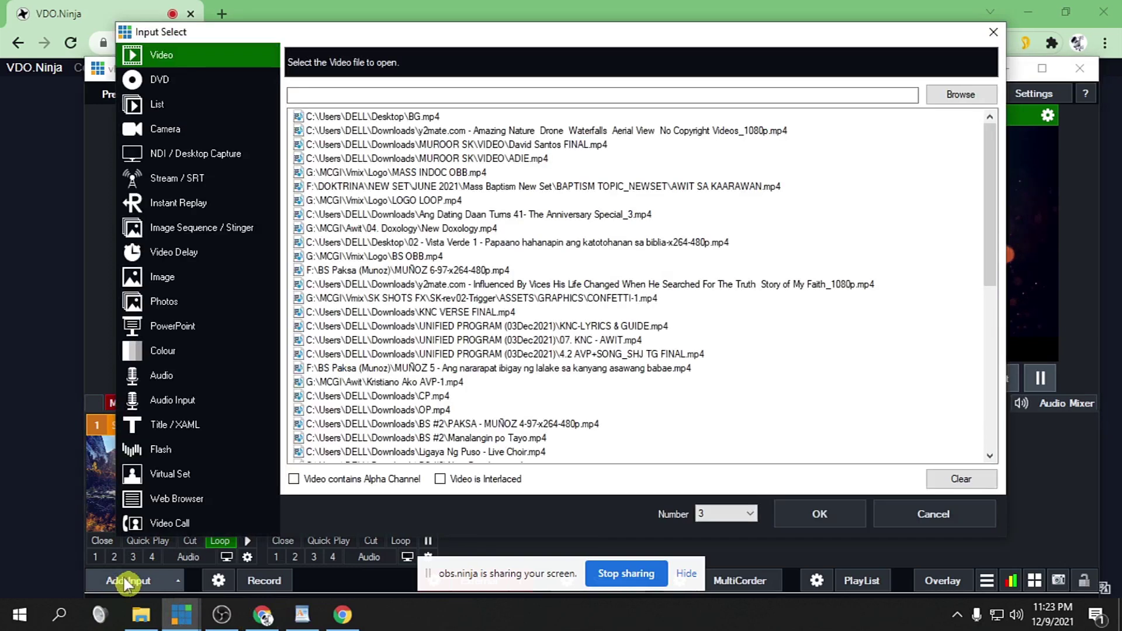
{"action": "left_click", "coordinate": [222, 494]}
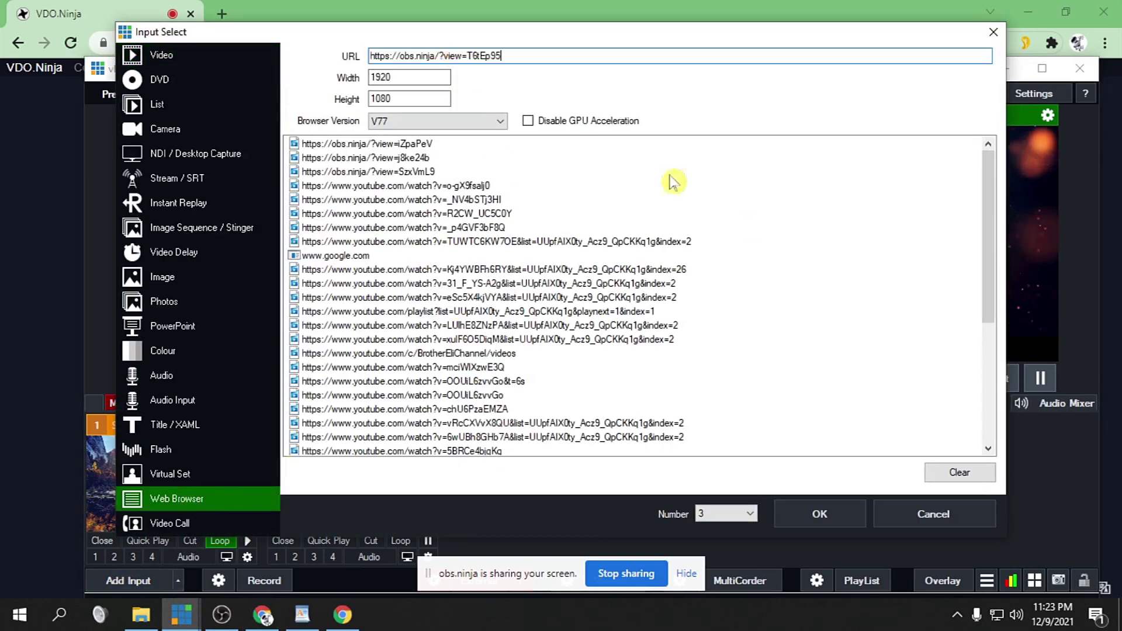
{"action": "left_click", "coordinate": [822, 514]}
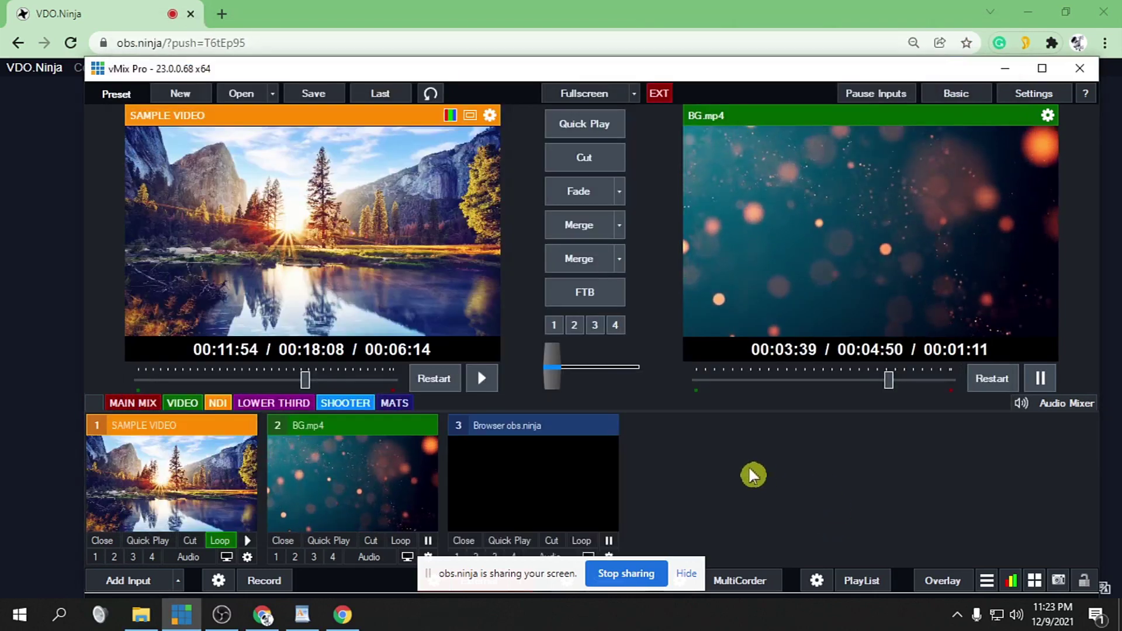
Load the Browser obs.ninja input into Preview, start its playback, and cut it live to Program.
{"action": "left_click", "coordinate": [546, 471]}
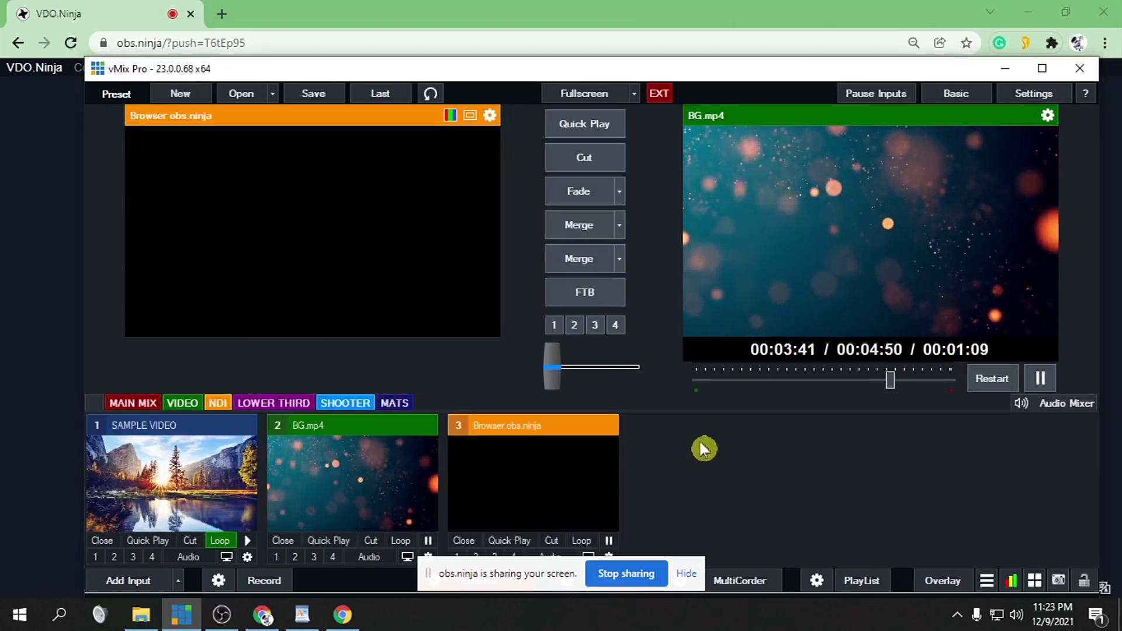
{"action": "double_click", "coordinate": [359, 422]}
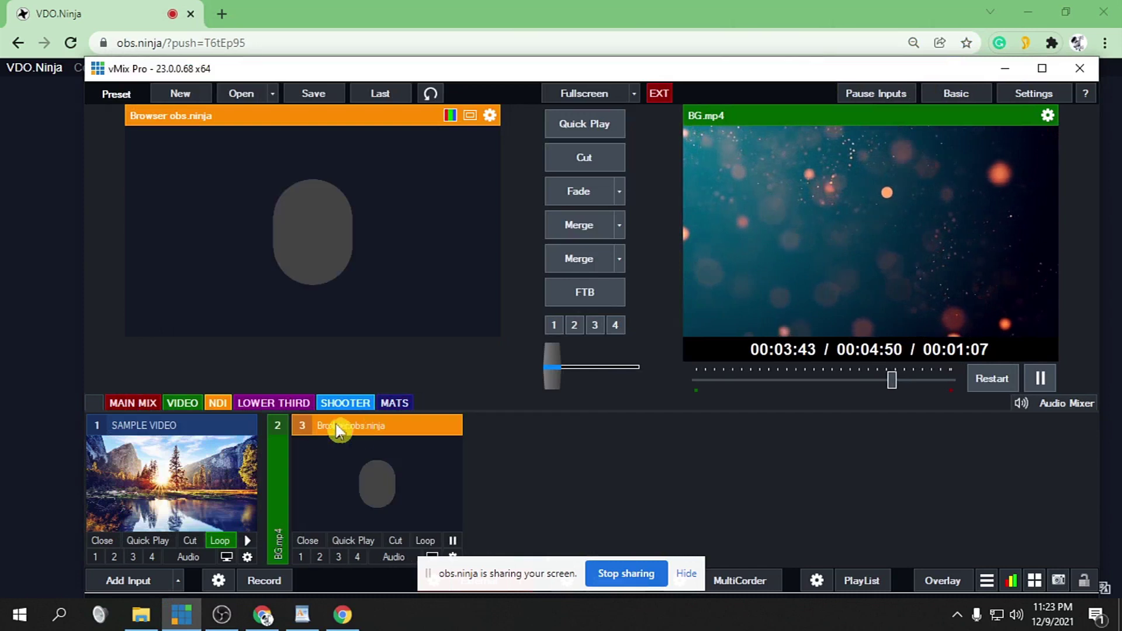
{"action": "double_click", "coordinate": [210, 423]}
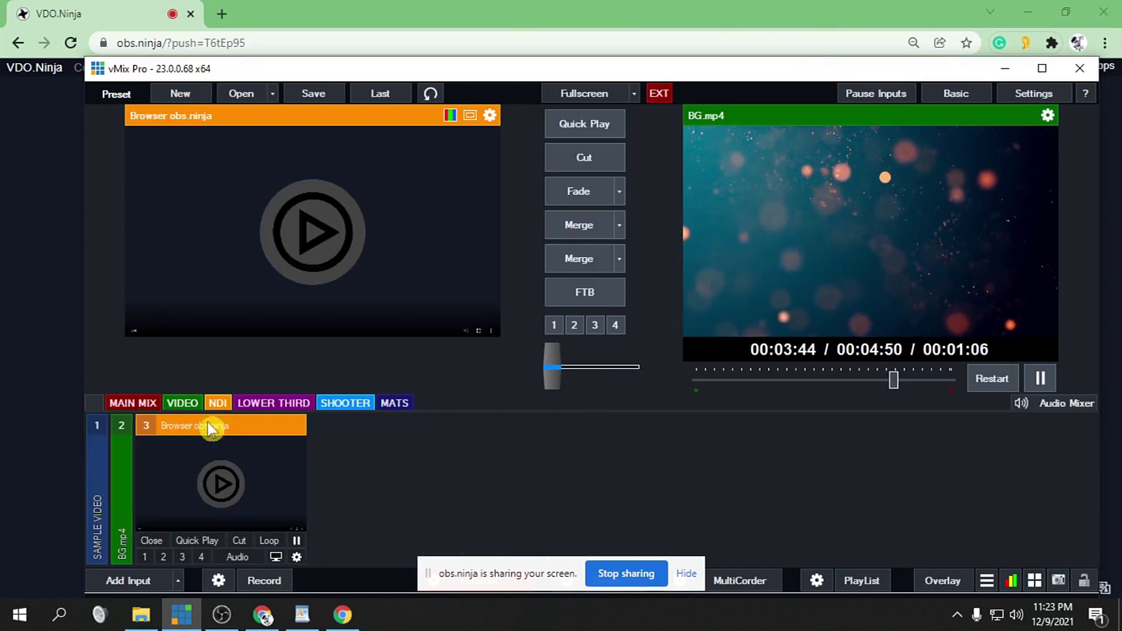
{"action": "left_click", "coordinate": [314, 240]}
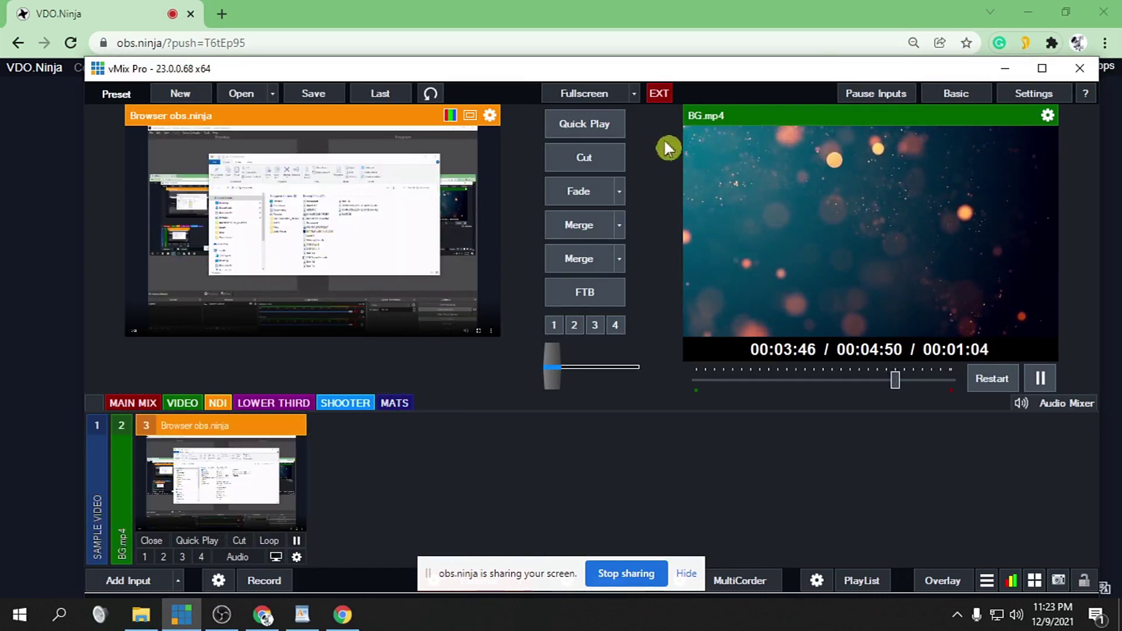
{"action": "left_click", "coordinate": [581, 157]}
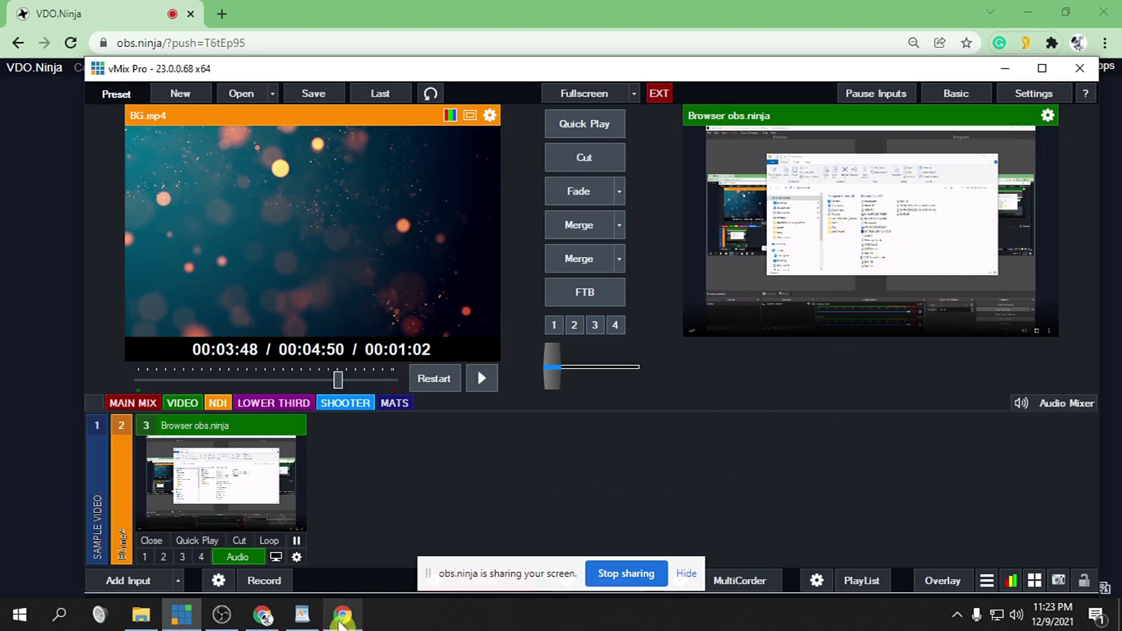
{"action": "left_click", "coordinate": [140, 614]}
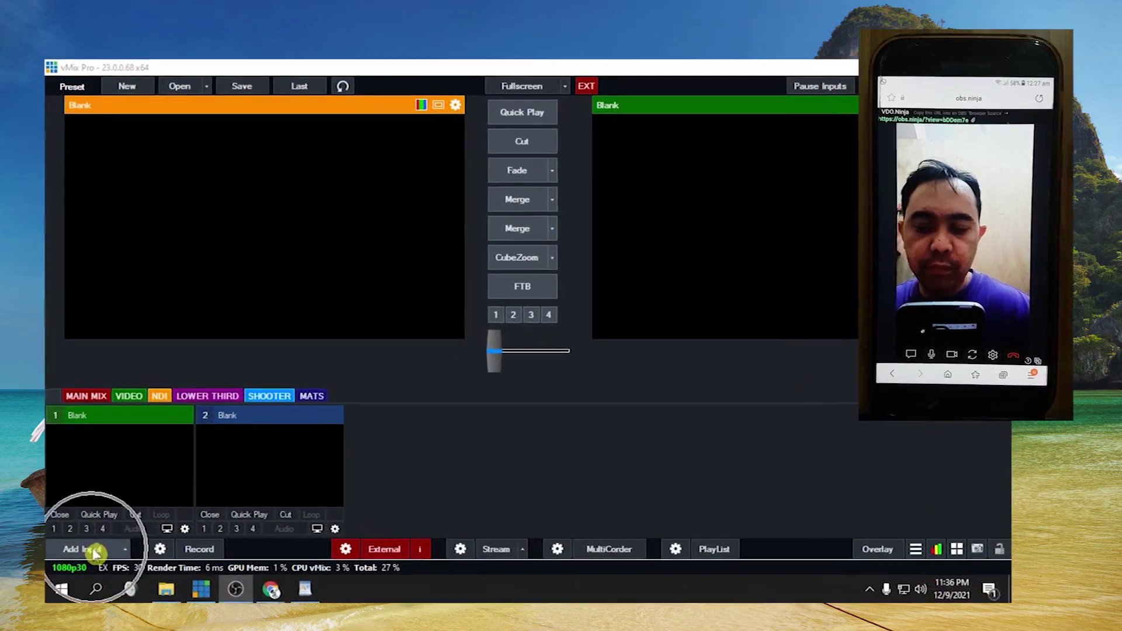
Add a Web Browser input with the phone camera's obs.ninja view link pasted as its URL.
{"action": "left_click", "coordinate": [97, 459]}
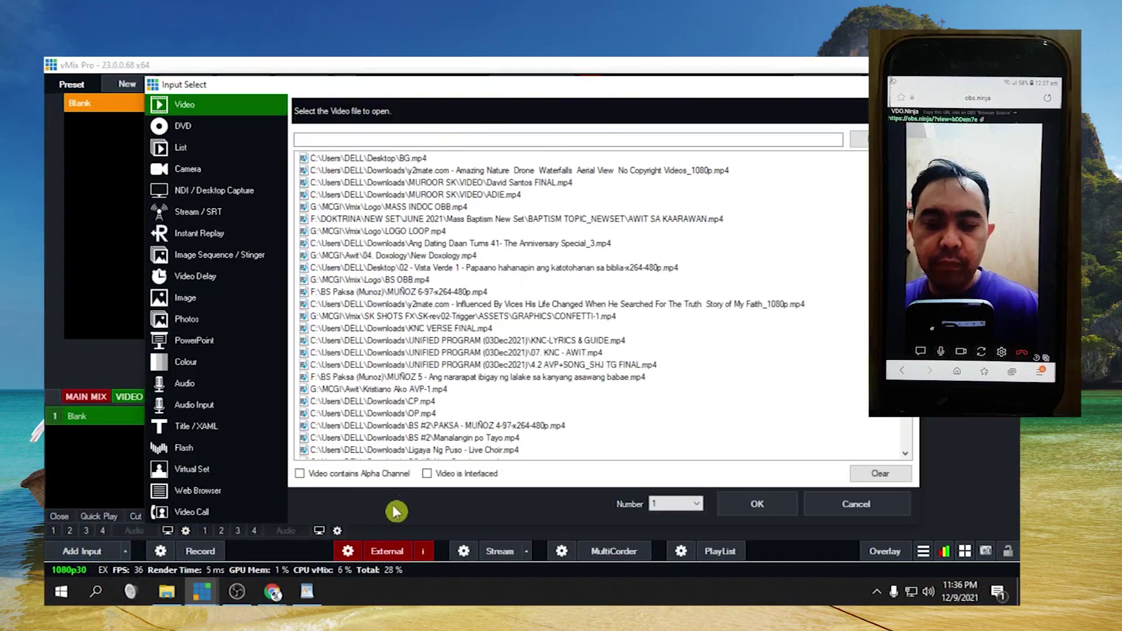
{"action": "left_click", "coordinate": [197, 490]}
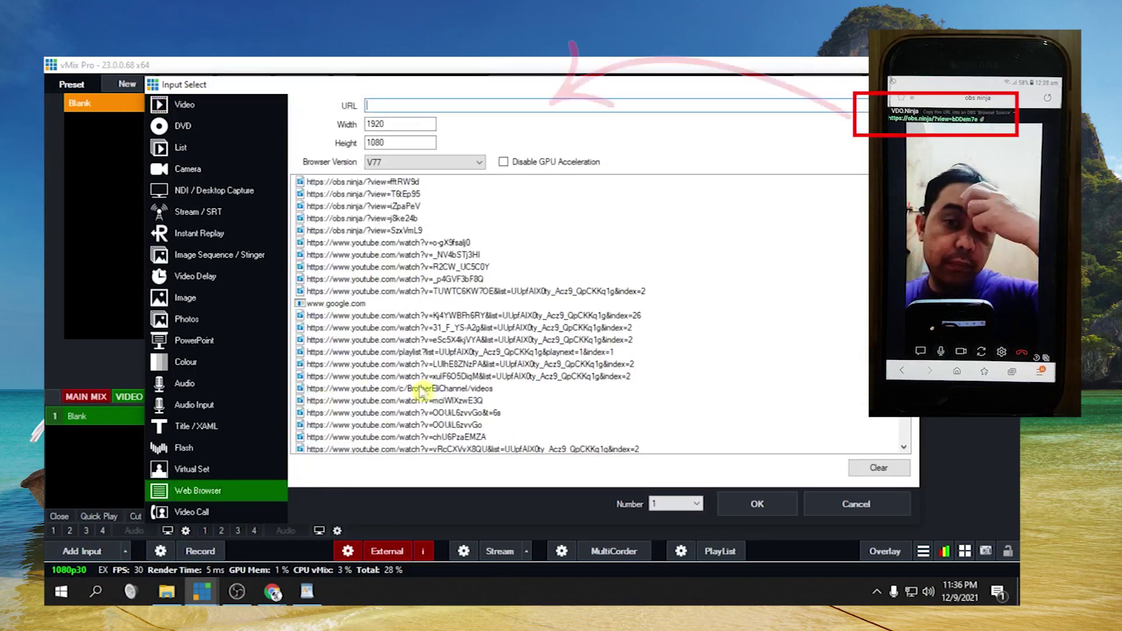
{"action": "right_click", "coordinate": [436, 101]}
{"action": "left_click", "coordinate": [458, 160]}
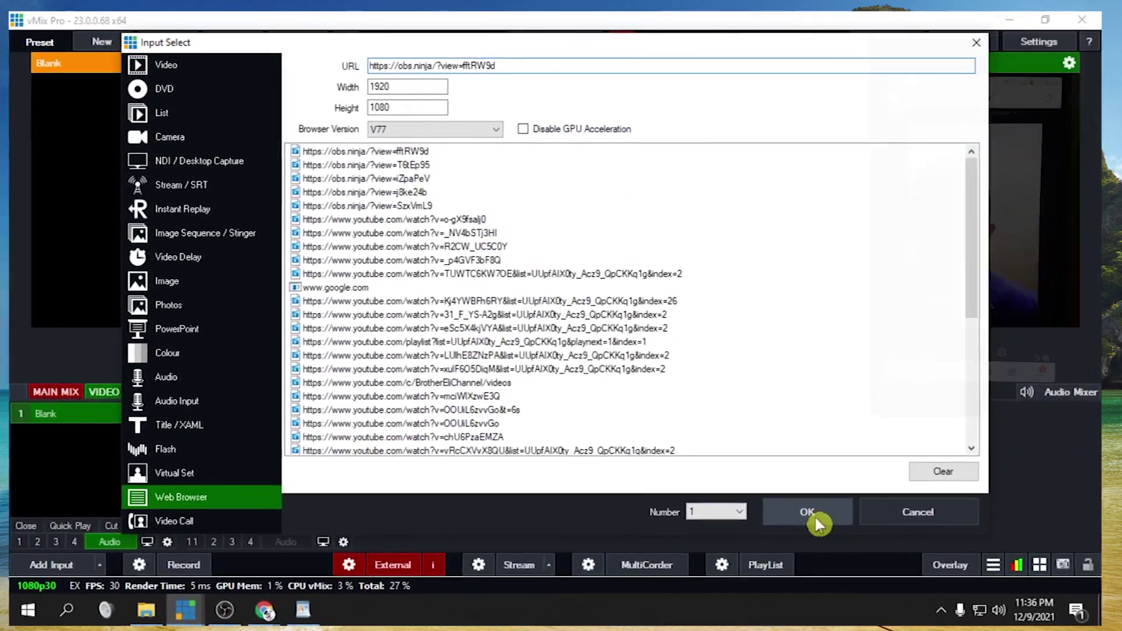
{"action": "left_click", "coordinate": [793, 513]}
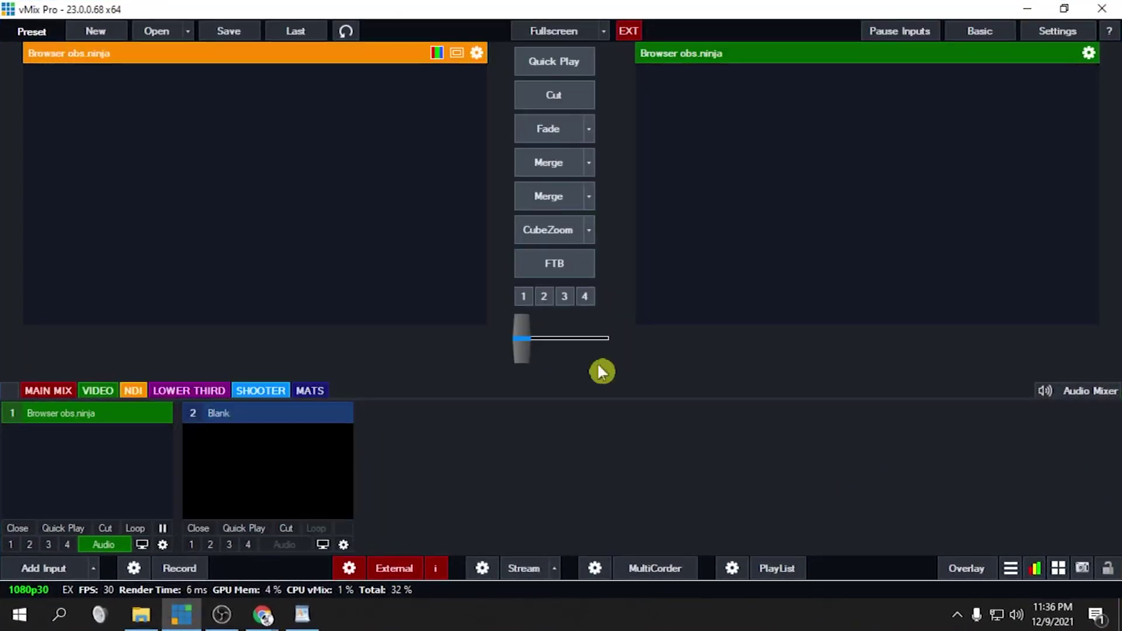